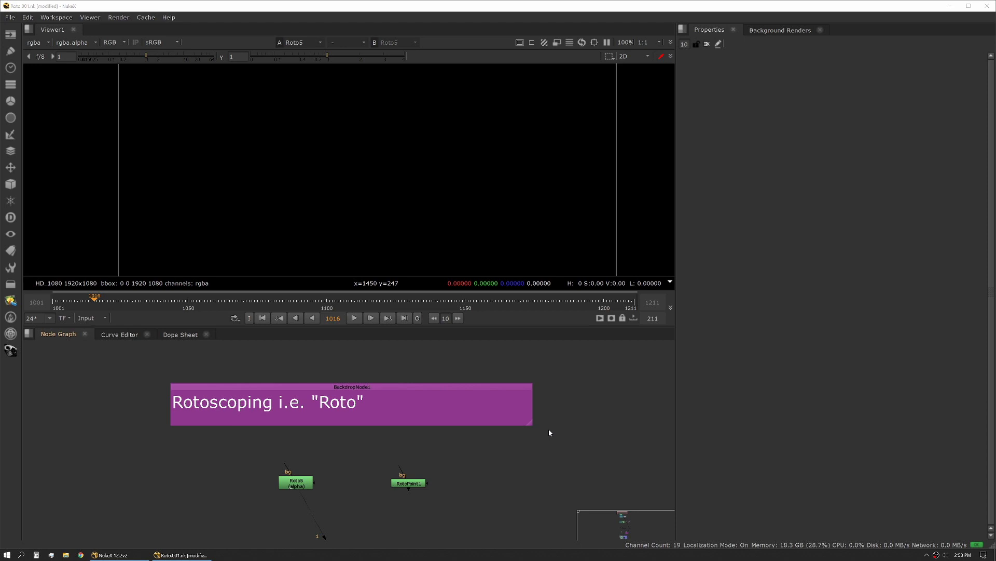
- Select the RotoPaint1 node beneath the Rotoscoping backdrop in the Node Graph
left_click(410, 483)
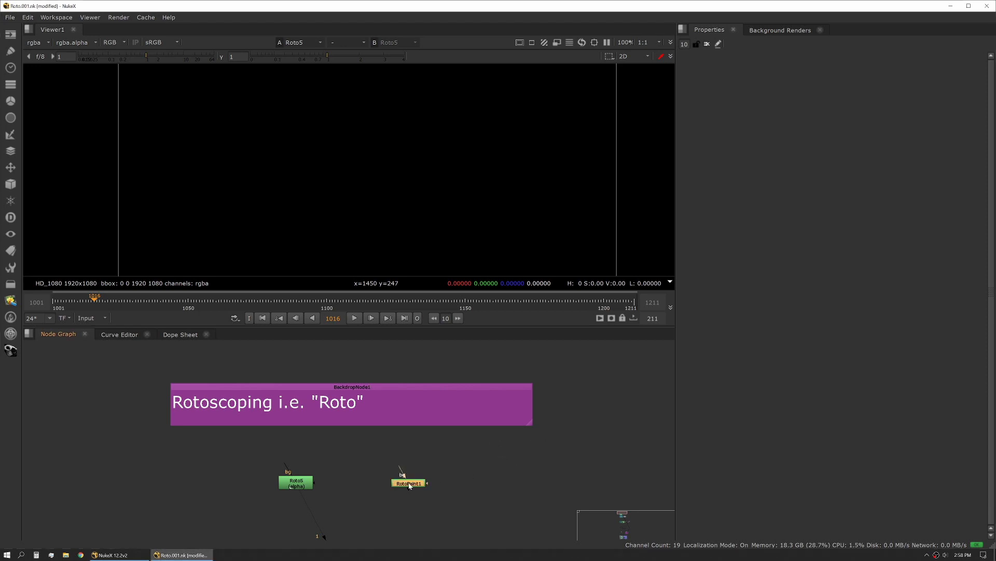
- Delete RotoPaint1 and open the Roto5 node's Properties panel
key("Delete")
left_click(306, 484)
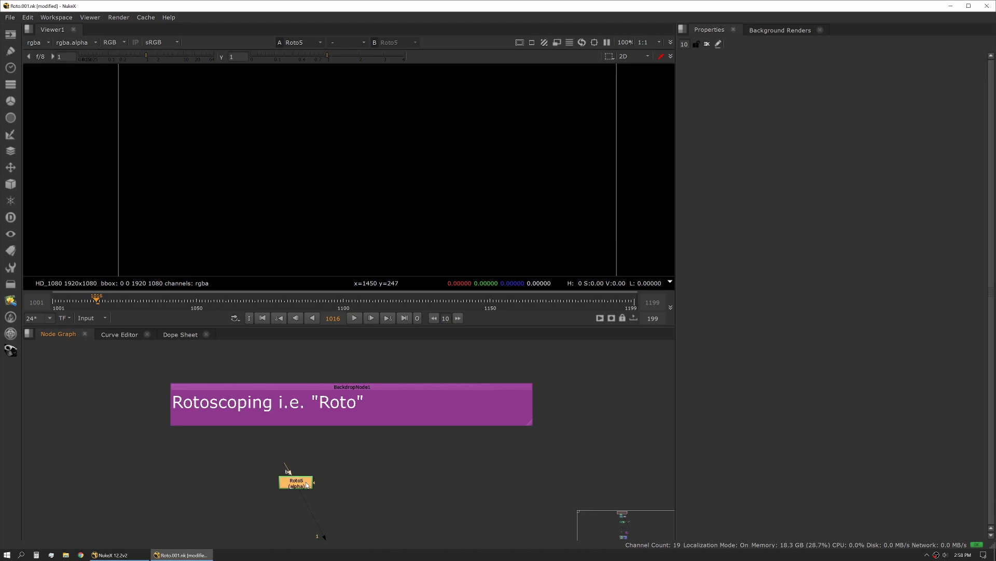
double_click(306, 484)
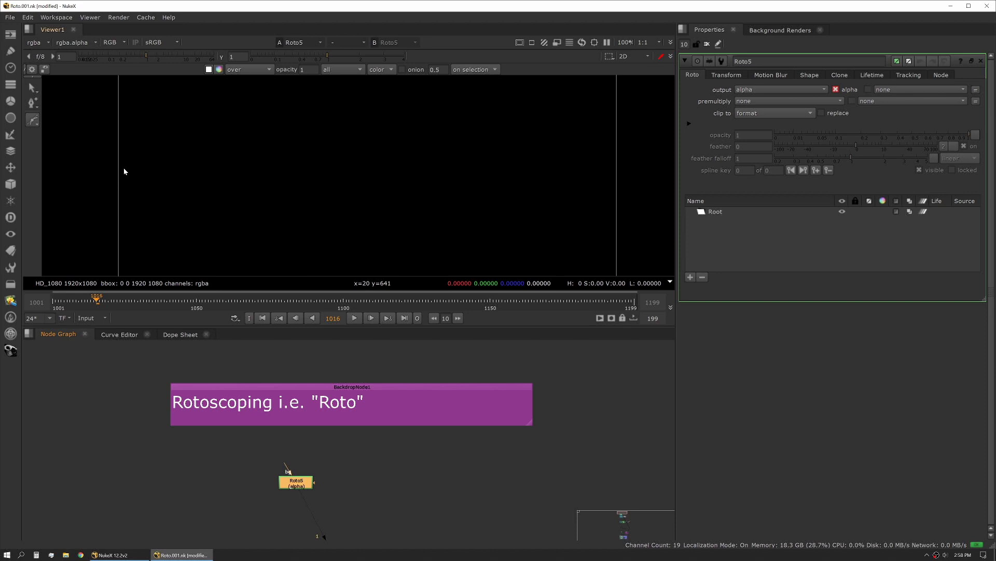
- Draw a closed six-point Bezier shape in the viewer
left_click(36, 122)
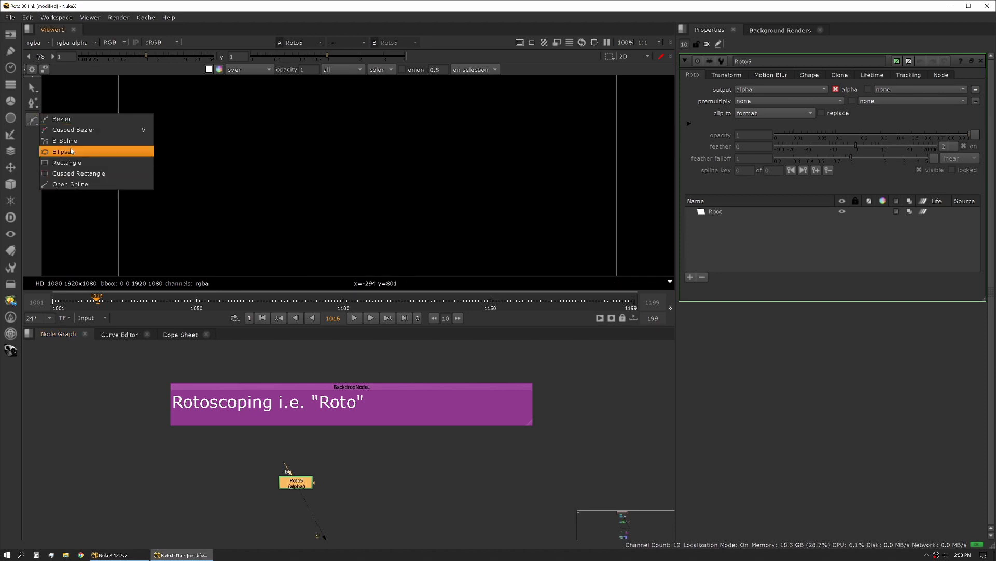
left_click(61, 119)
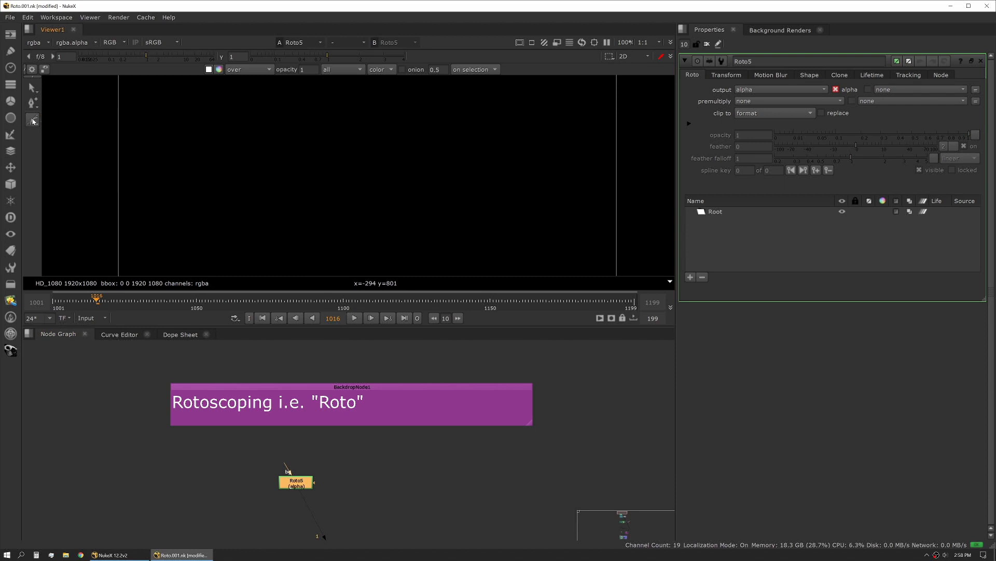
left_click(326, 240)
left_click(249, 178)
left_click(342, 120)
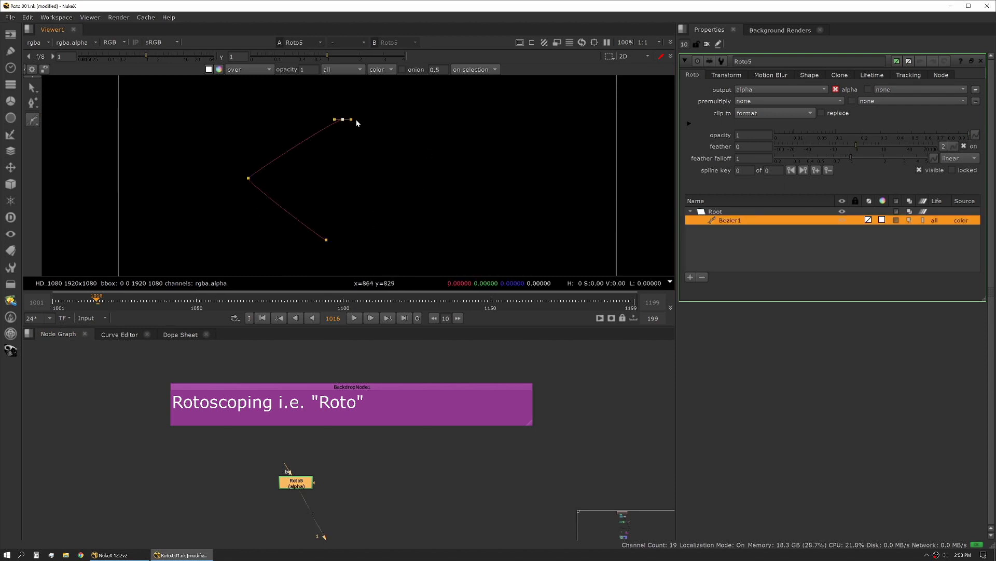
left_click(424, 160)
left_click(427, 208)
left_click(370, 252)
left_click(326, 240)
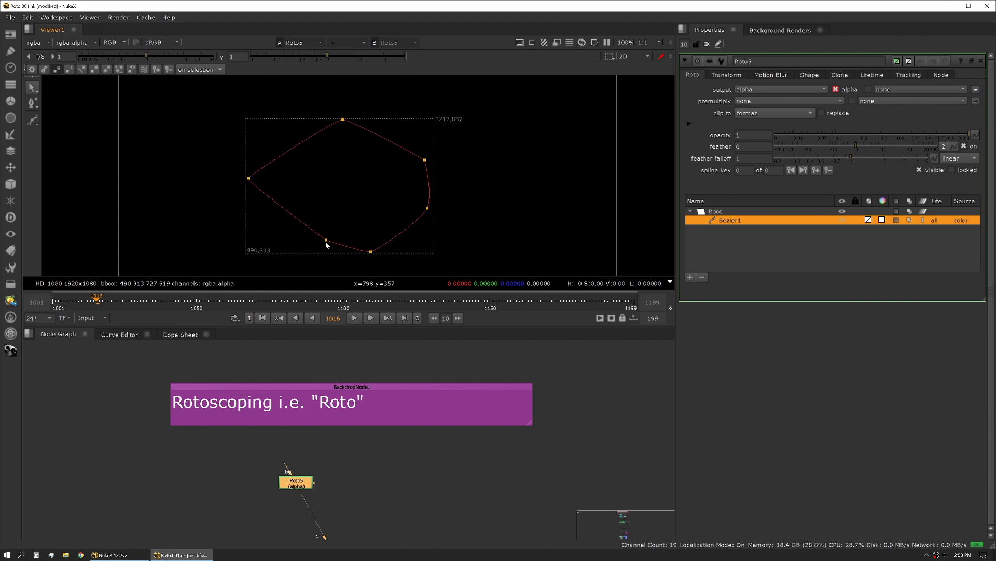
- Draw an overlapping closed seven-point B-spline shape, then select both shapes
left_click(33, 120)
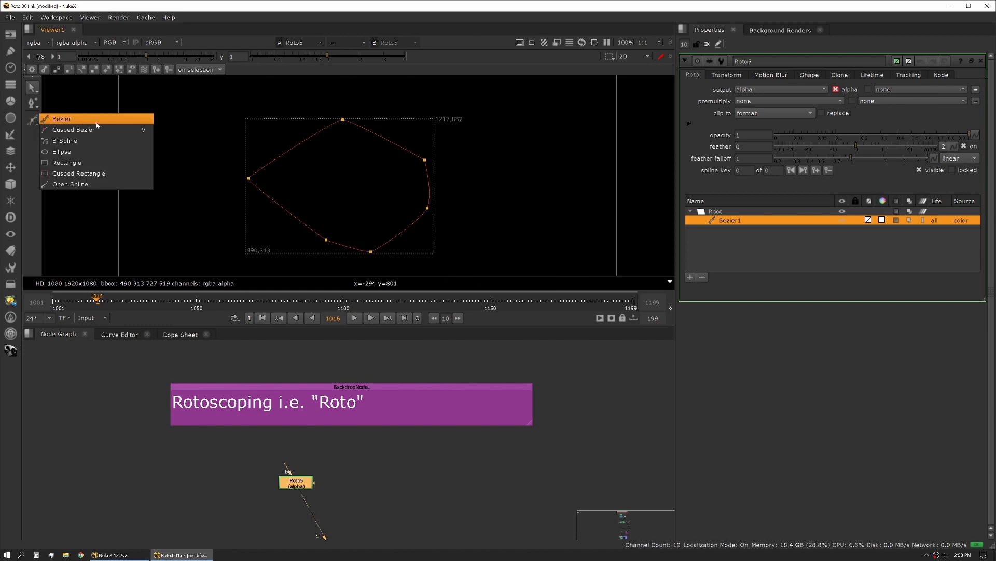
left_click(75, 141)
left_click(198, 214)
left_click(153, 148)
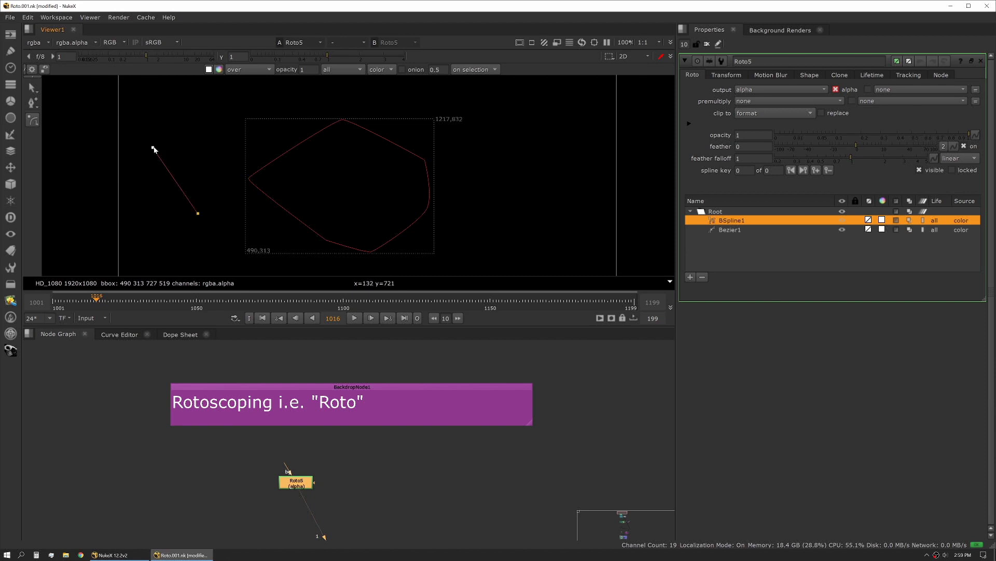
left_click(185, 109)
left_click(299, 88)
left_click(365, 149)
left_click(325, 210)
left_click(234, 224)
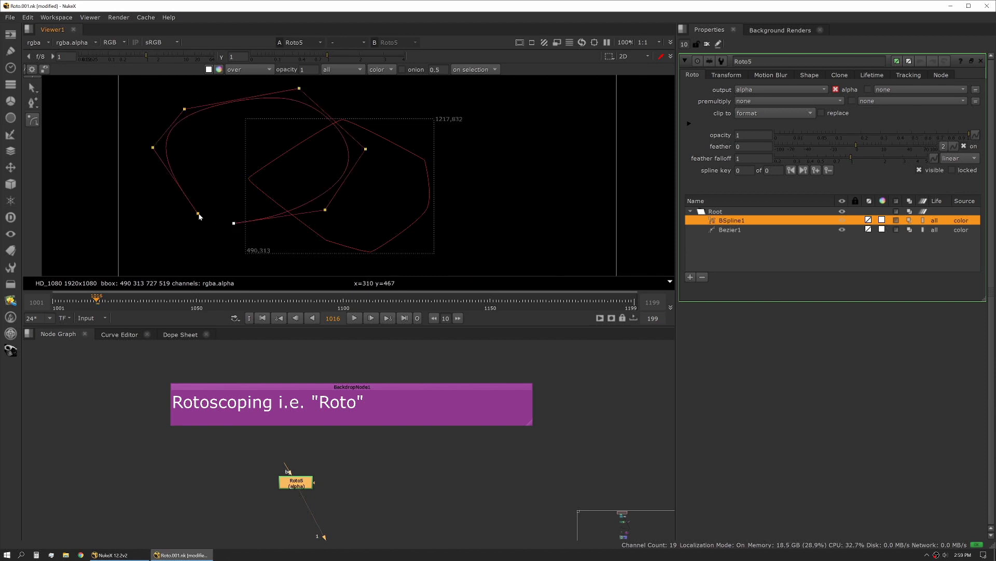
left_click(198, 213)
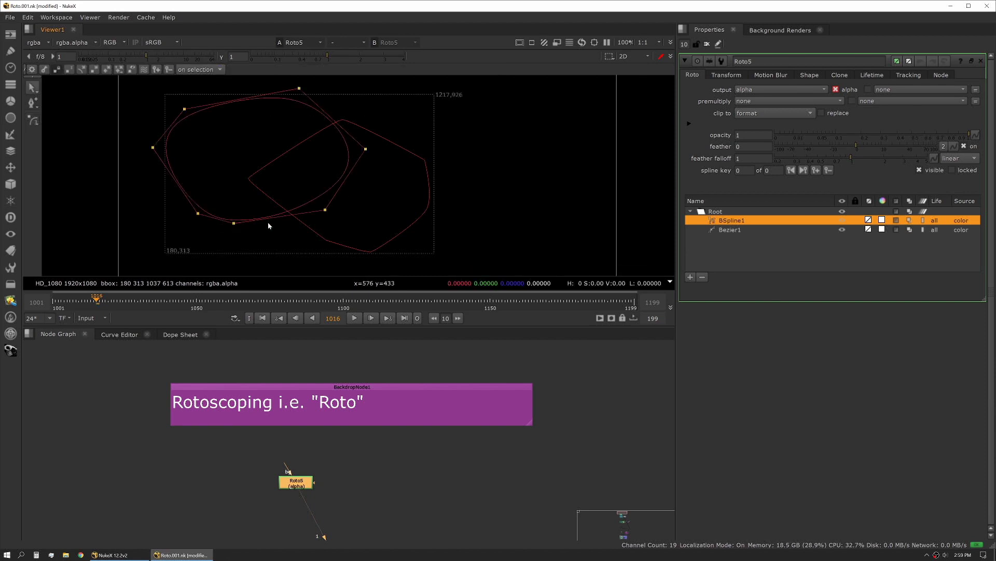
left_click(371, 133, "shift")
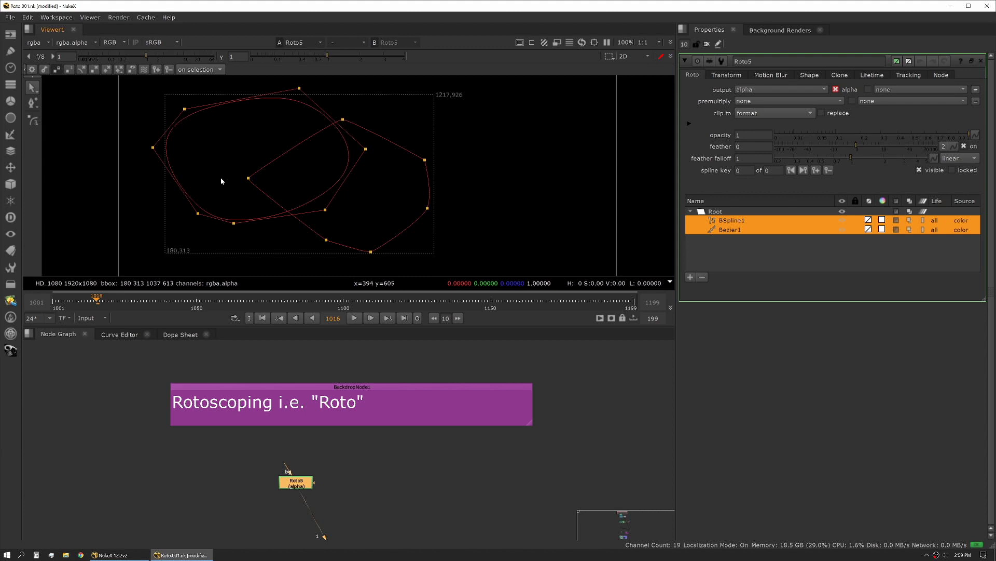
left_click(393, 191)
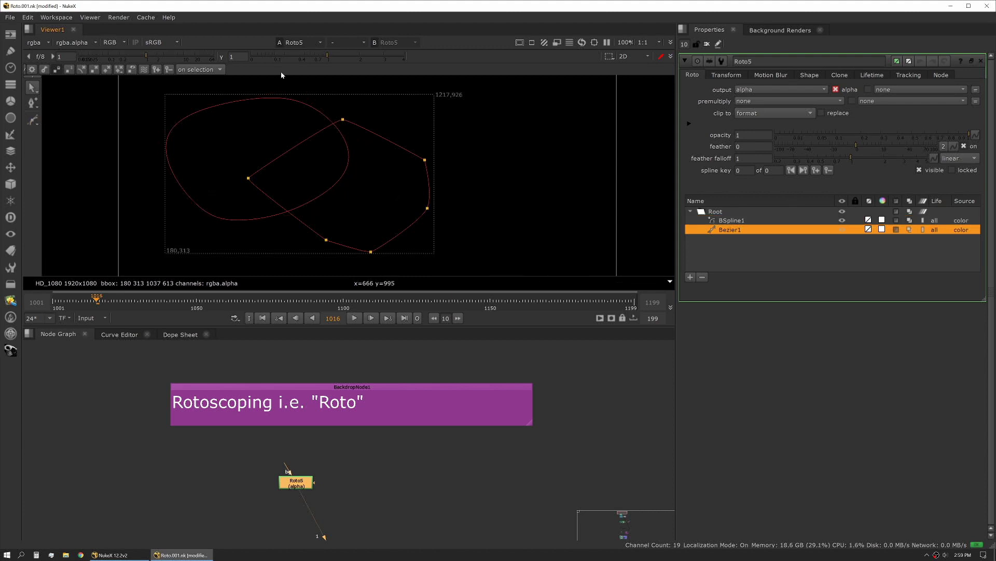
left_click(69, 70)
left_click(83, 73)
left_click(83, 73)
left_click(94, 70)
left_click(94, 70)
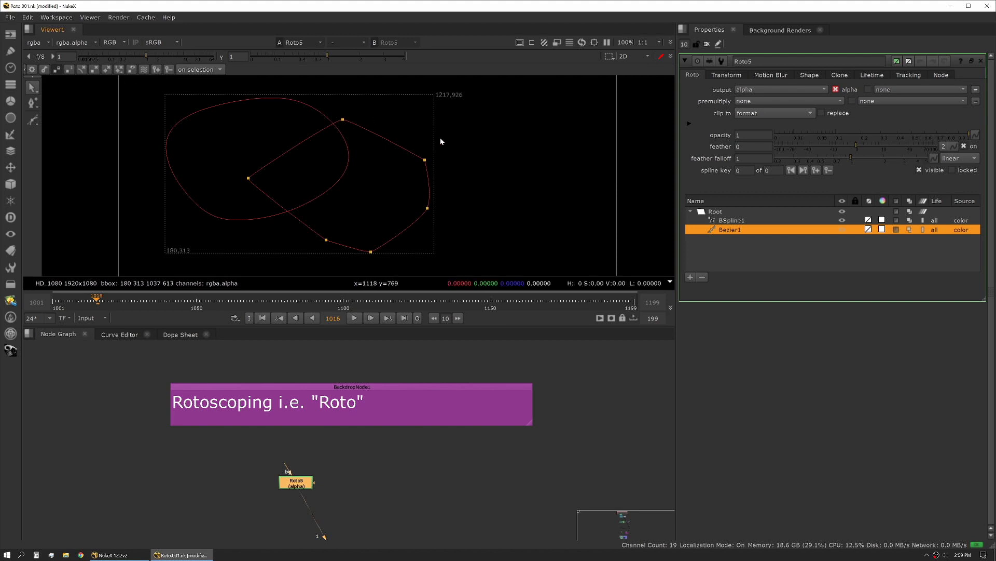
left_click_drag(529, 110, 237, 251)
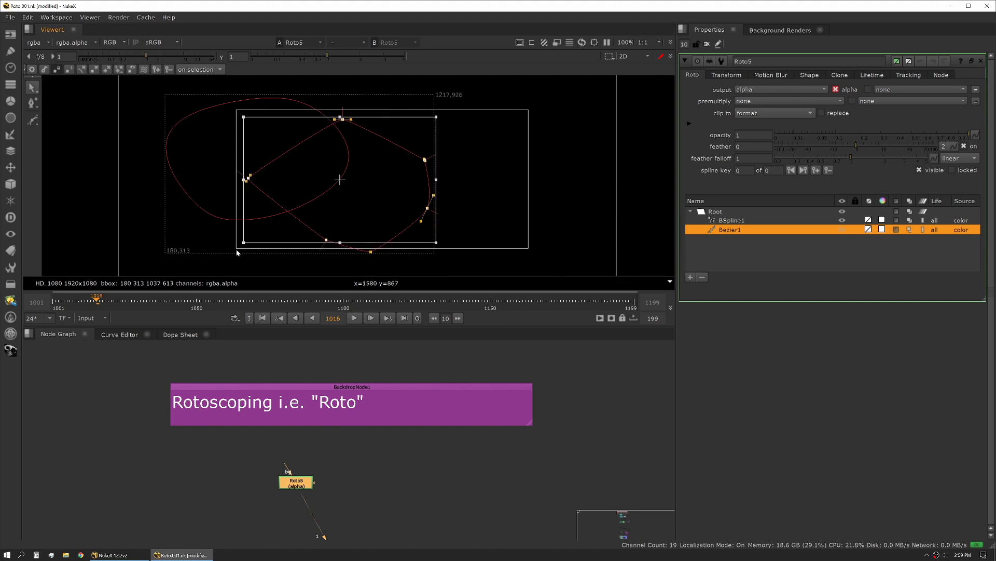
left_click(108, 71)
left_click(108, 71)
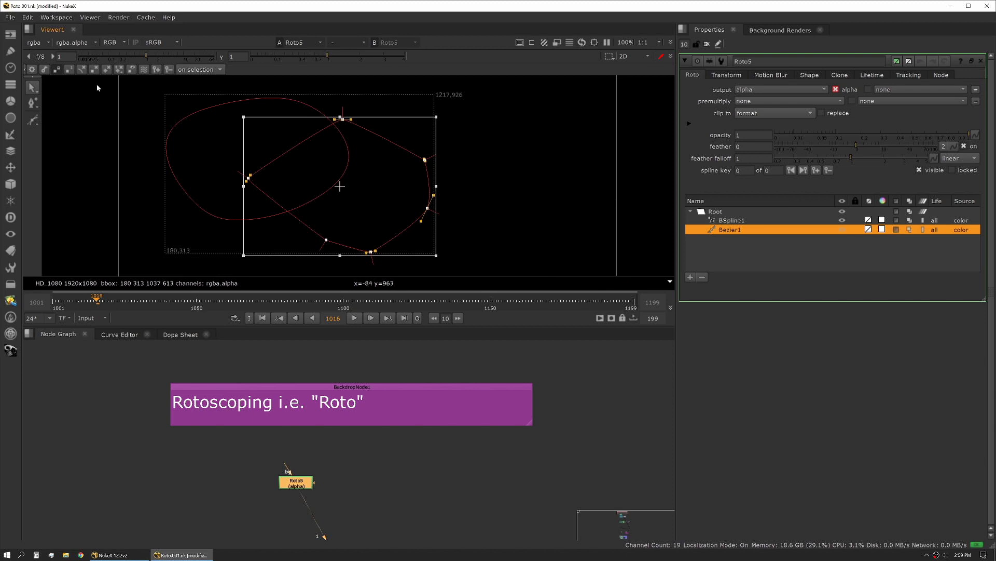
left_click(144, 71)
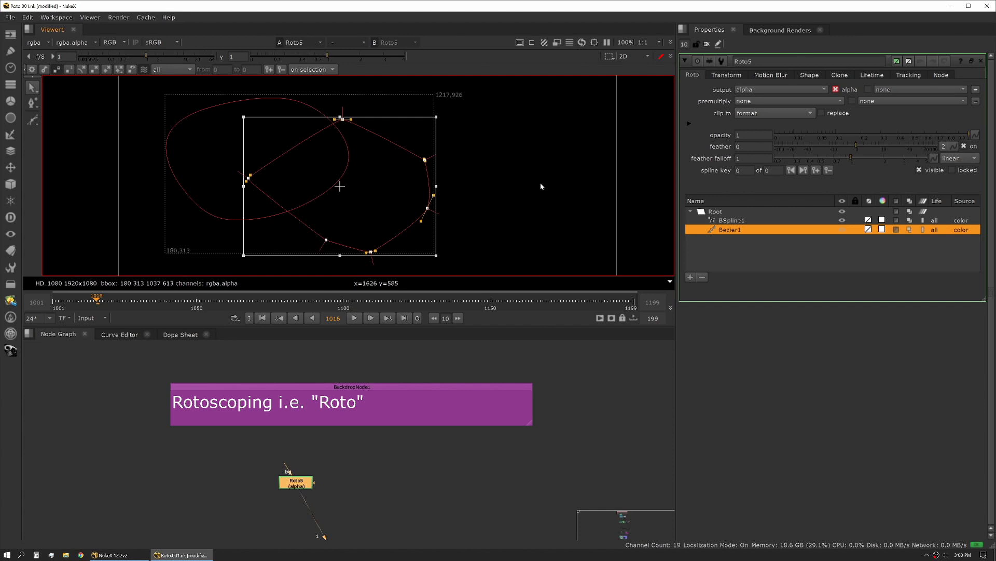
left_click(538, 183)
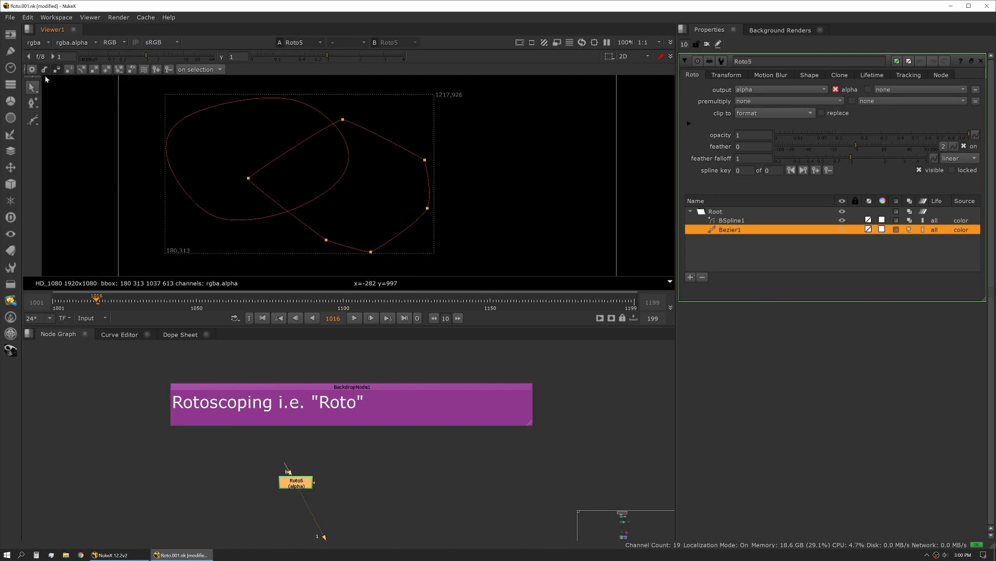
- Nudge the Bezier's top point right to set a shape key, then advance to frame 1051
left_click(381, 200)
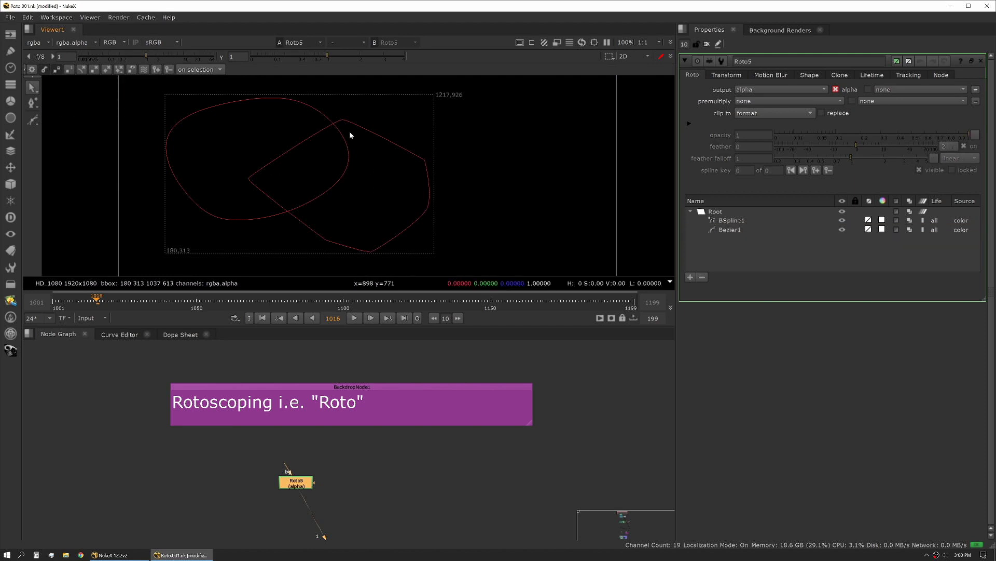
mouse_move(343, 119)
left_mouse_down()
mouse_move(349, 142)
mouse_move(360, 123)
left_mouse_up()
key("shift+Right")
key("shift+Right")
key("shift+Right")
key("Right")
key("Right")
key("Right")
key("Right")
key("Right")
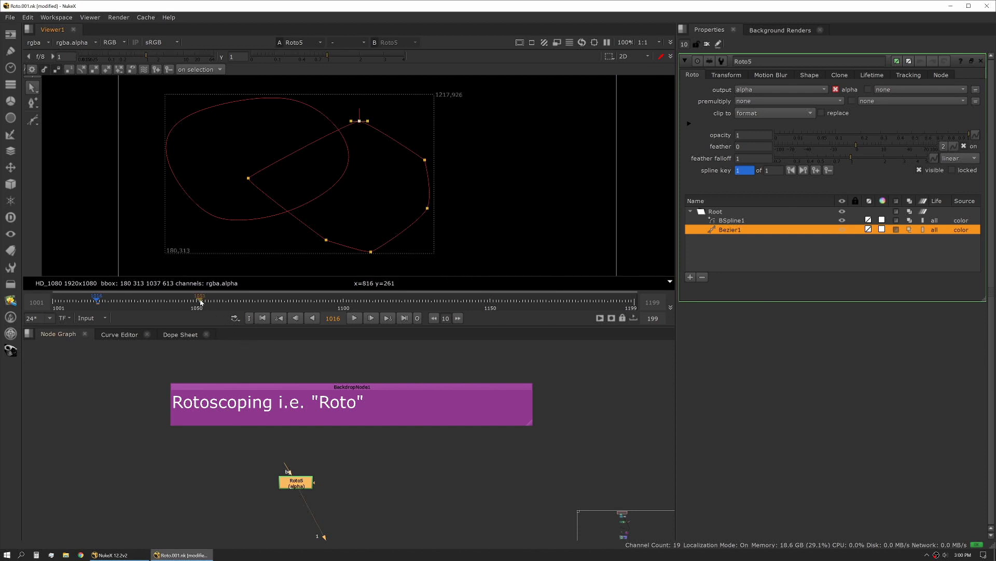
- Move the top point down and partway back to key frame 1051, then open Preferences
left_click_drag(359, 121, 362, 141)
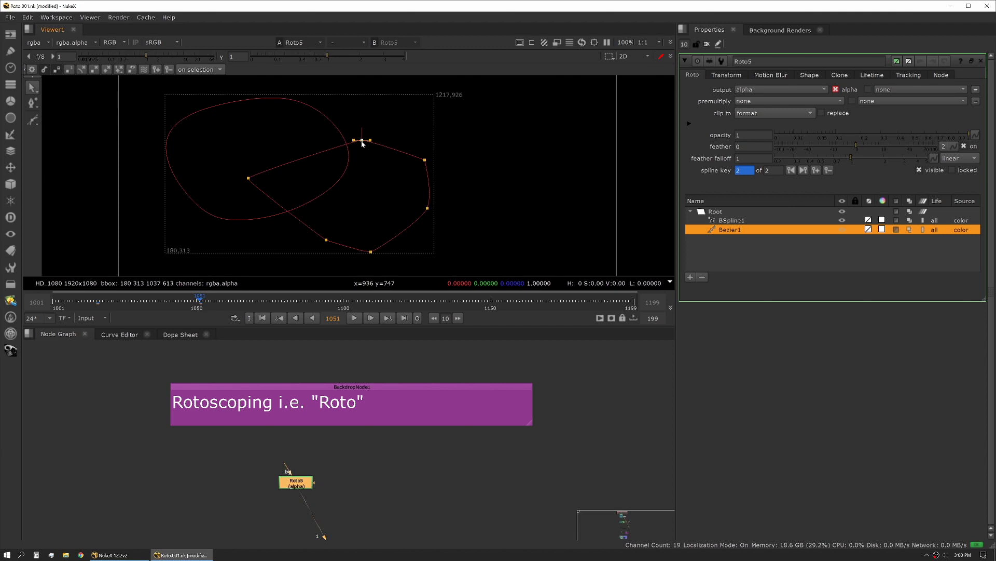
left_click_drag(362, 141, 361, 130)
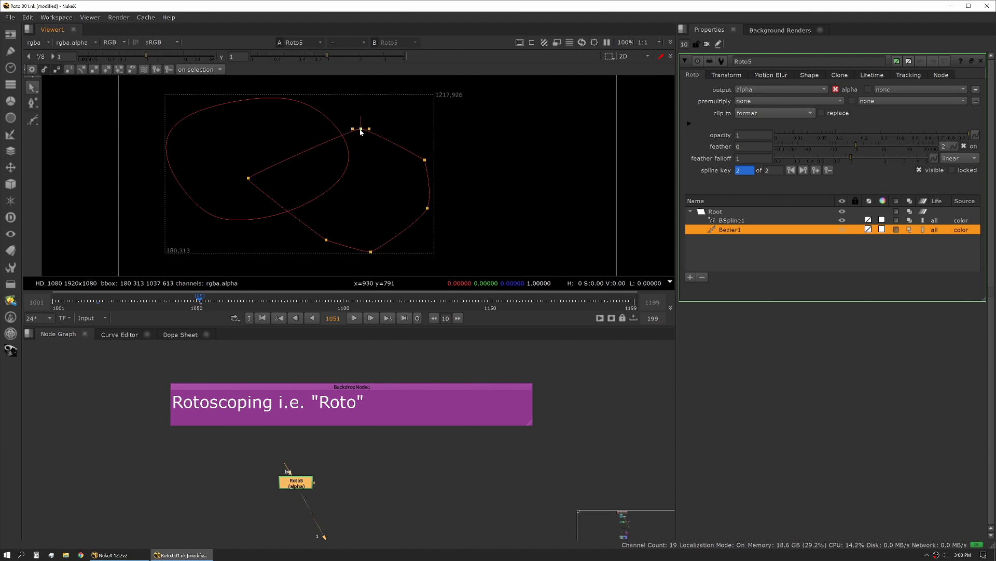
left_click(352, 197)
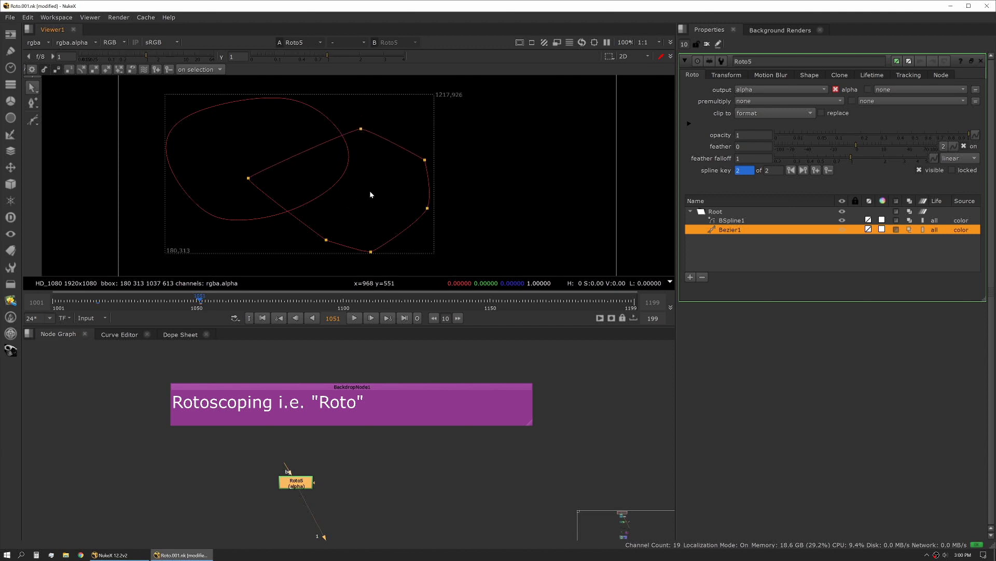
key("shift+s")
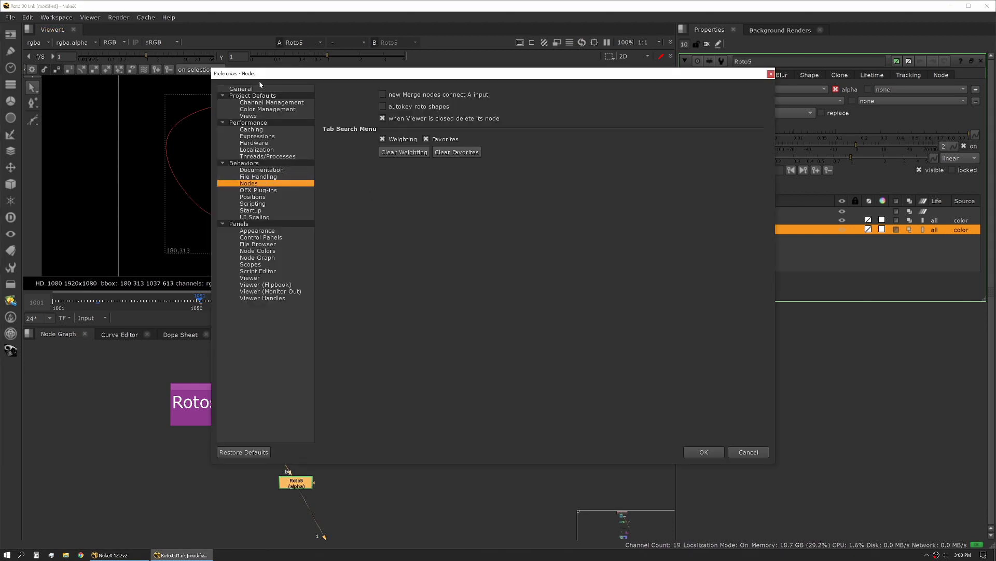
- Look over the File Handling and Nodes preference pages, then cancel Preferences
left_click(262, 177)
left_click(252, 183)
left_click(741, 450)
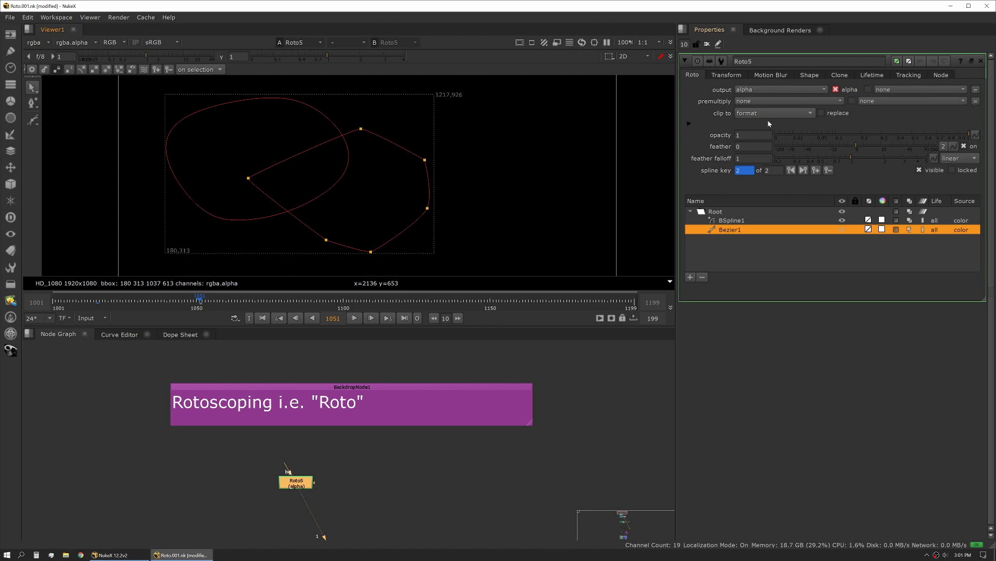
- Expand and collapse the format rows, then switch the selection between BSpline1 and Bezier1
left_click(690, 124)
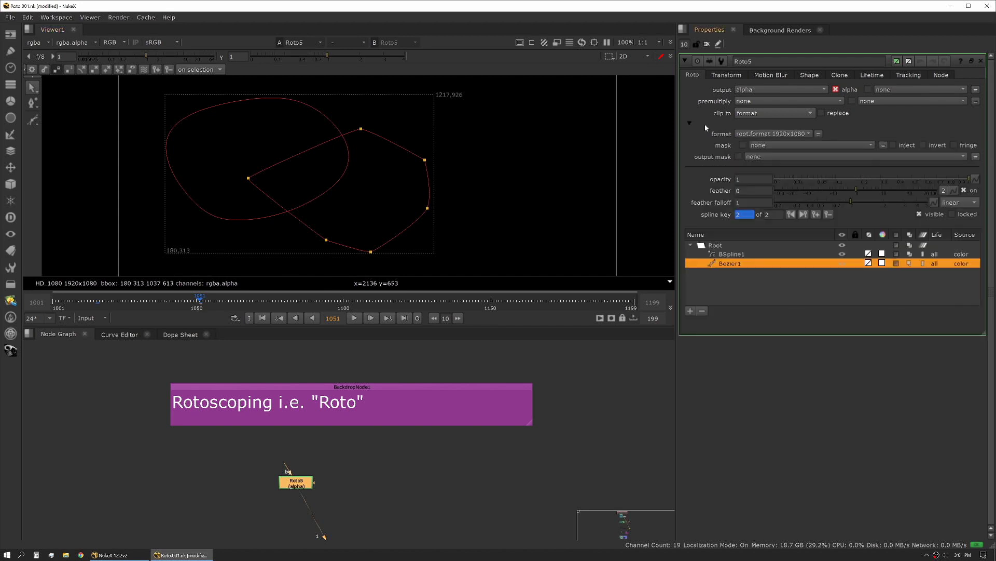
left_click(689, 124)
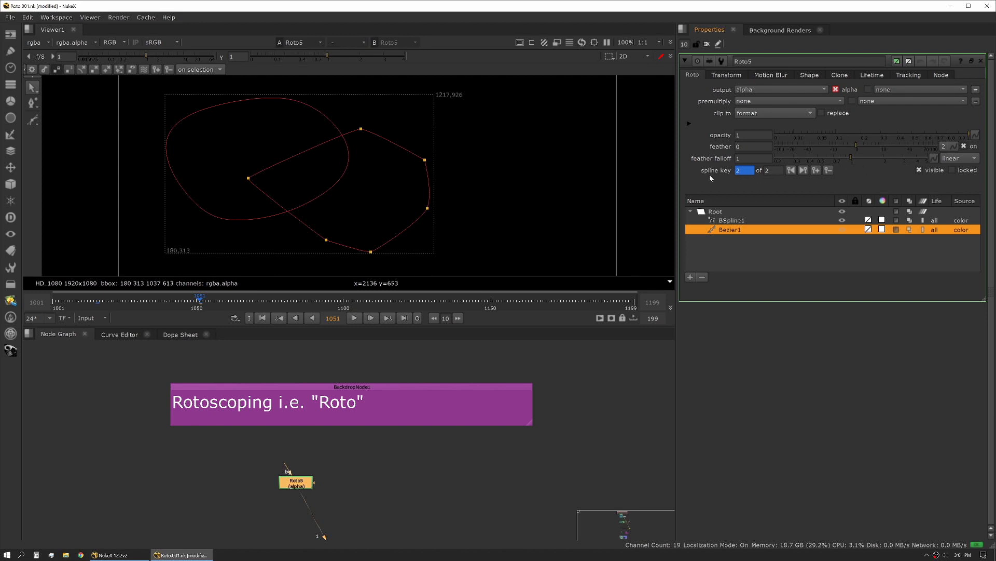
left_click(766, 244)
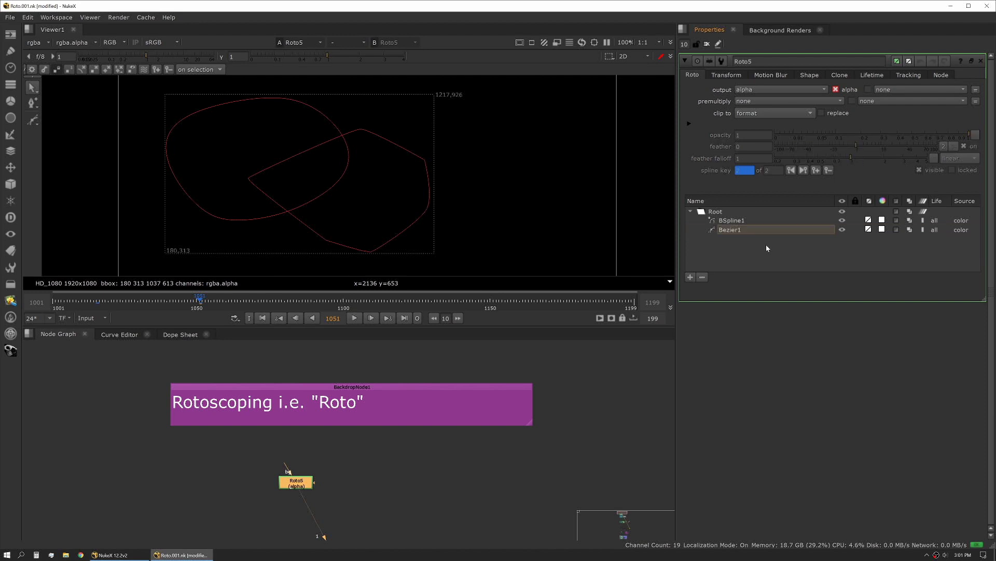
left_click(744, 222)
left_click(733, 230)
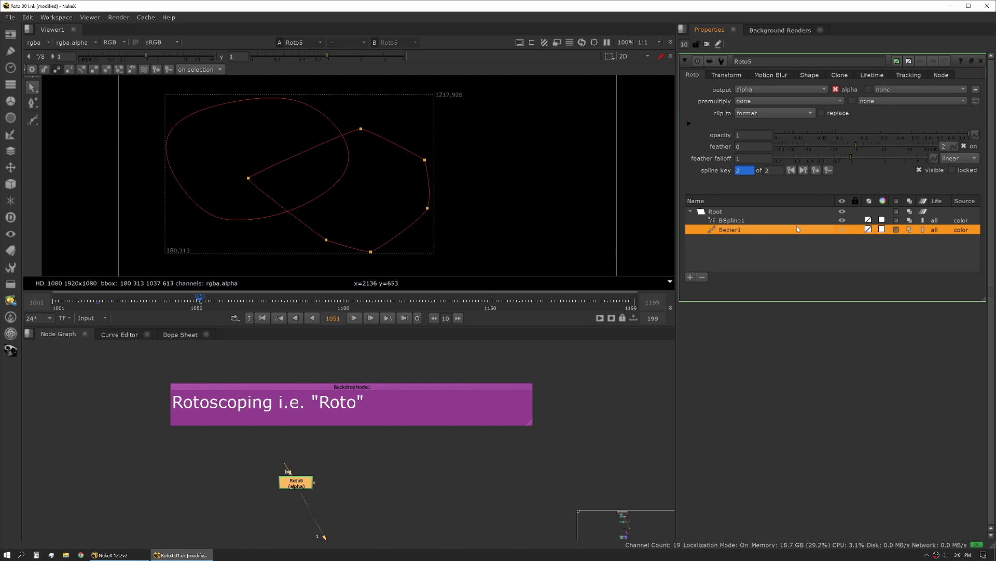
left_click(733, 221)
left_click(734, 228)
left_click(733, 223)
left_click(732, 227)
left_click(734, 222)
left_click(734, 227)
left_click(734, 222)
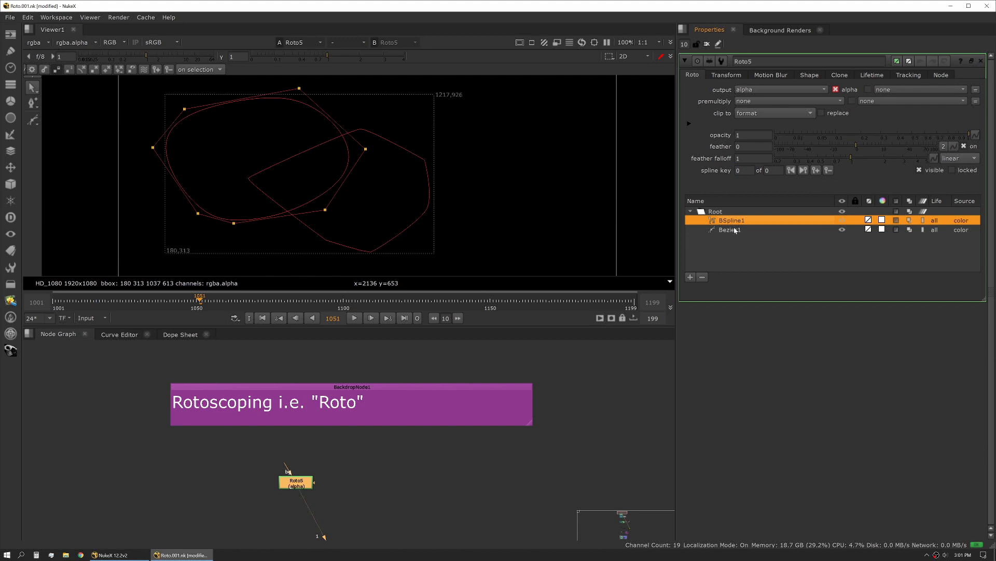
left_click(734, 230)
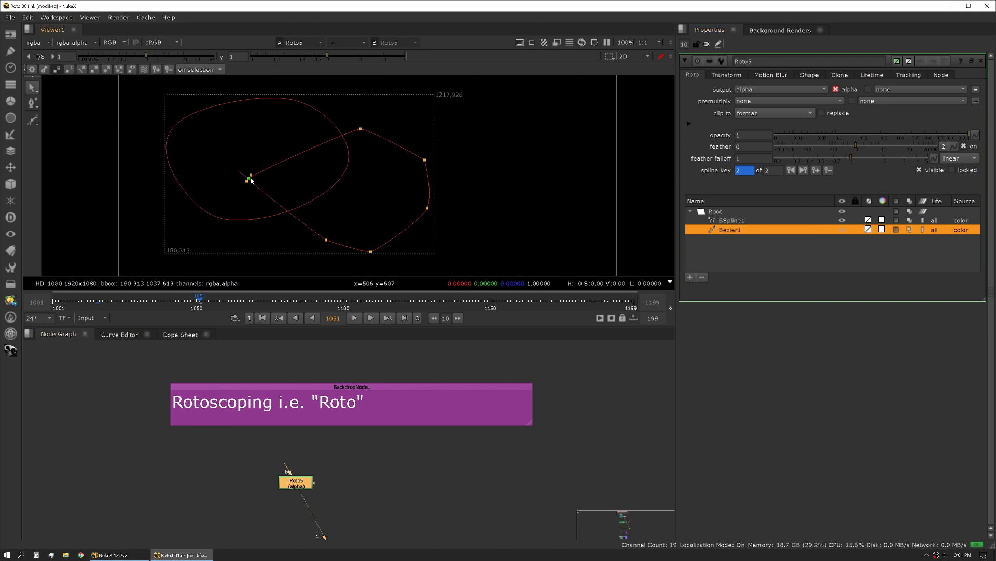
- Pull the Bezier's far-left point inward, box-select its points, and zoom in
left_click_drag(251, 180, 320, 179)
left_click_drag(289, 110, 525, 265)
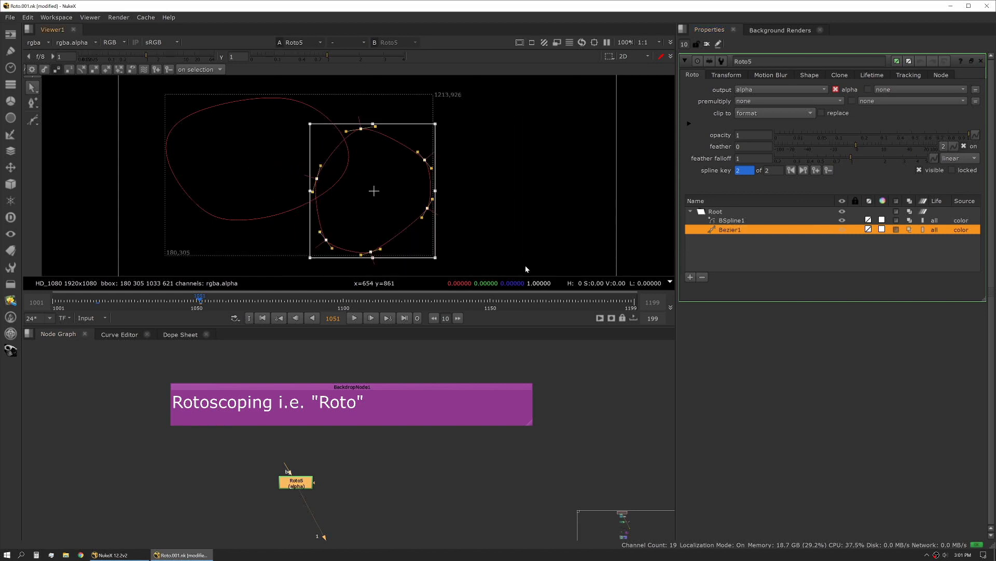
scroll(332, 184, "up", 4)
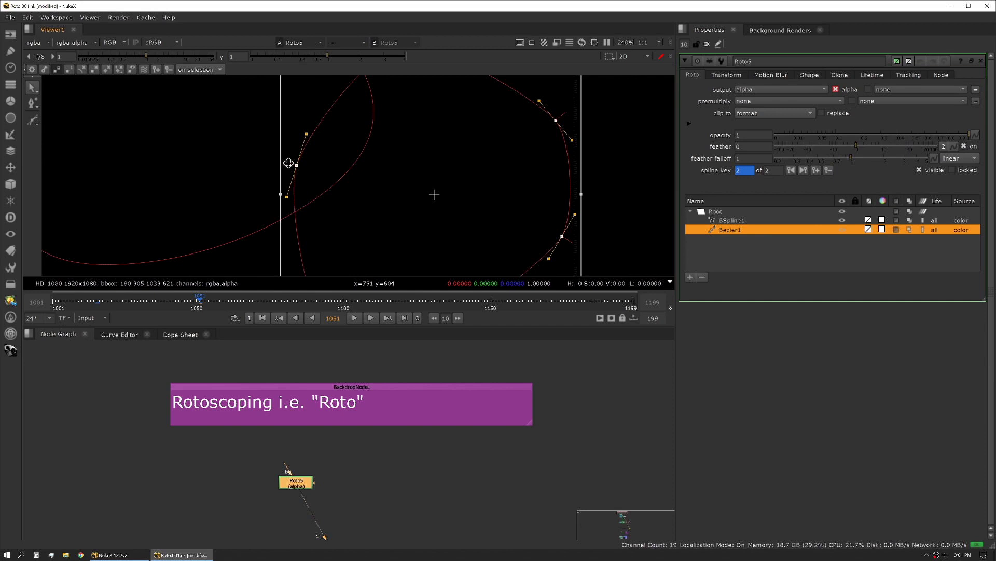
left_click(245, 158)
- Reposition the Bezier's left point and turn its top point into a sharp corner
left_click(296, 165)
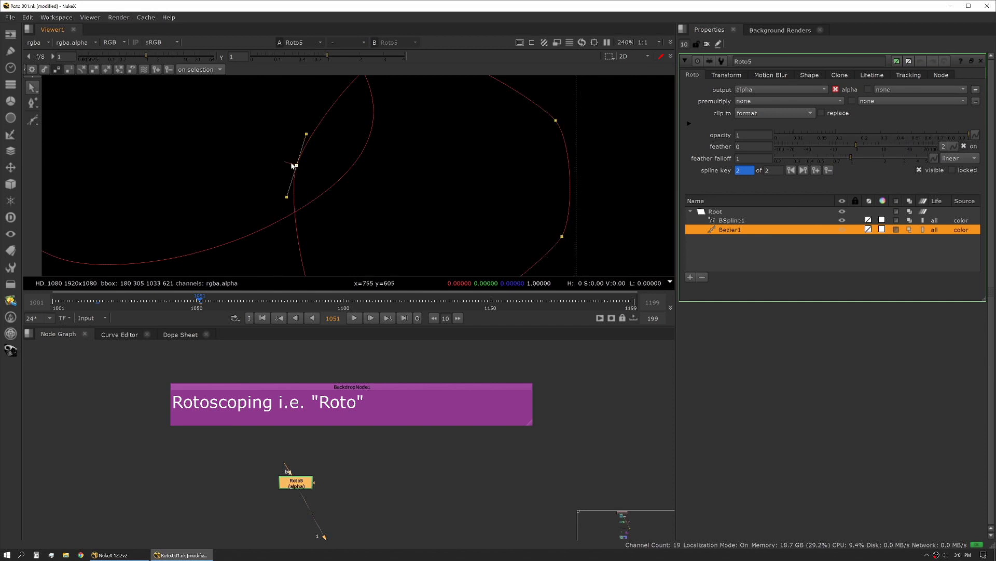
left_click_drag(296, 165, 278, 156)
scroll(349, 185, "down", 3)
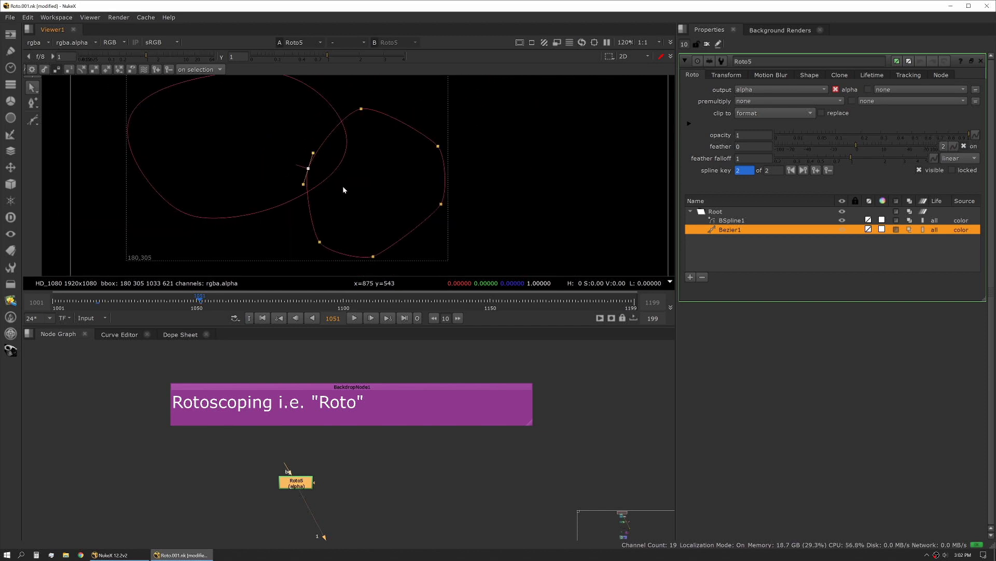
left_click(361, 108)
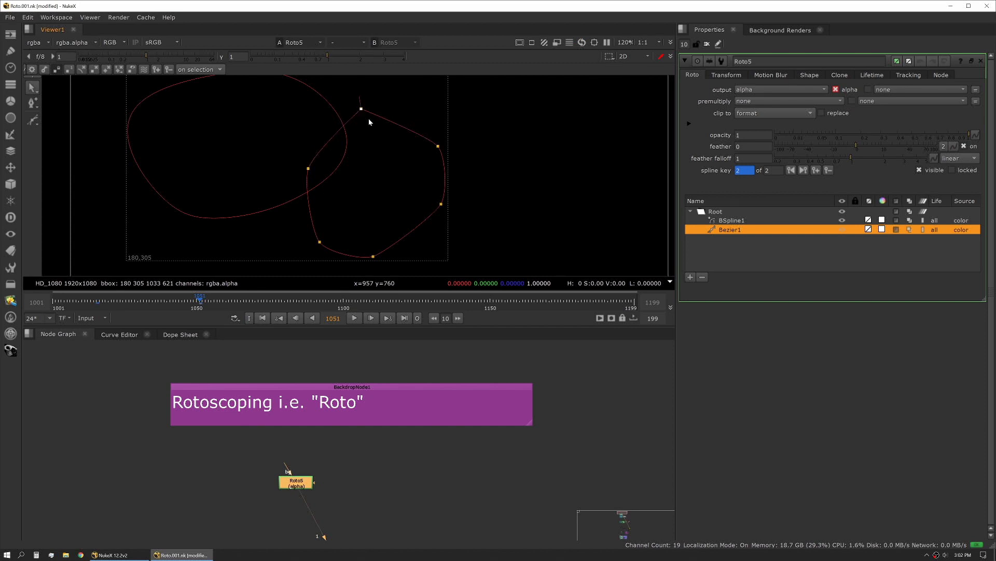
key("z")
key("z")
key("z")
key("shift+z")
key("shift+z")
key("shift+z")
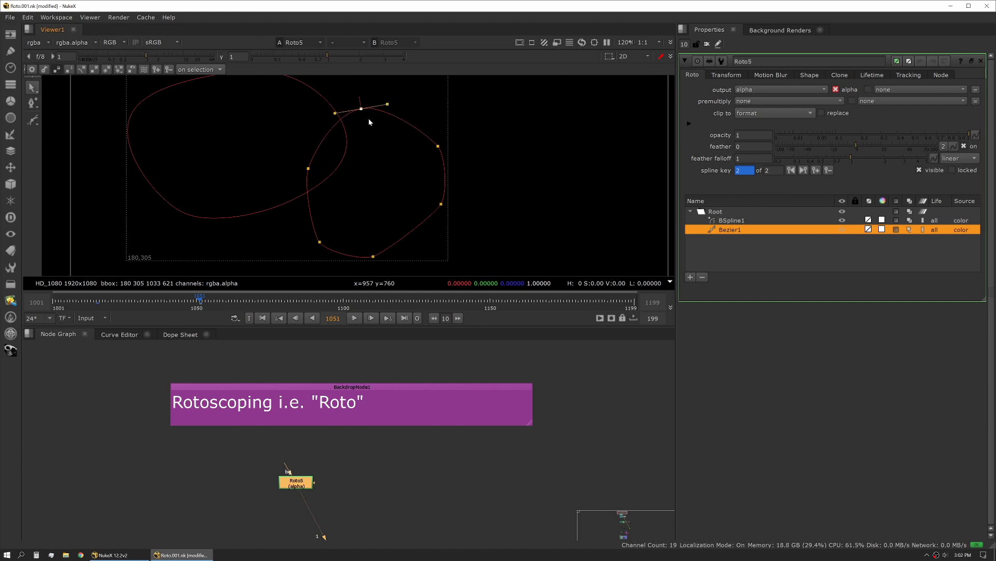
key("shift+z")
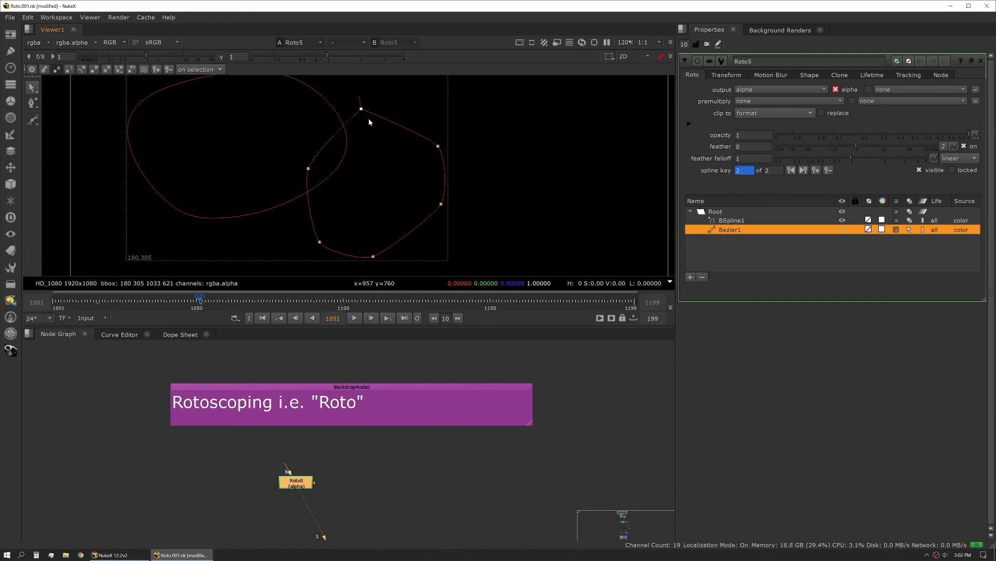
- Add a feather at the top point and pull out the right point's feather in feather-point selection mode
key("e")
key("e")
left_click_drag(360, 101, 360, 104)
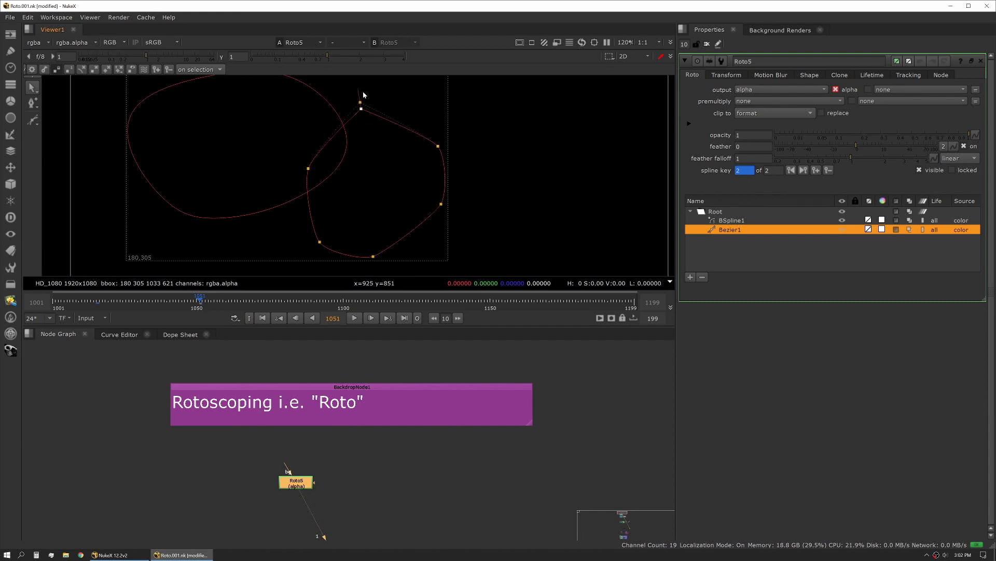
right_click(32, 93)
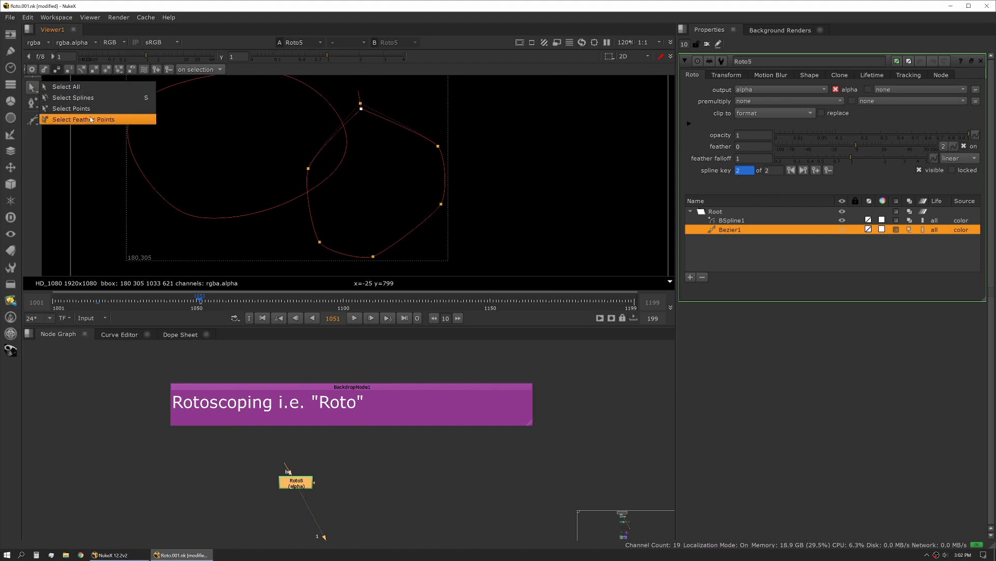
left_click(50, 119)
right_click(33, 89)
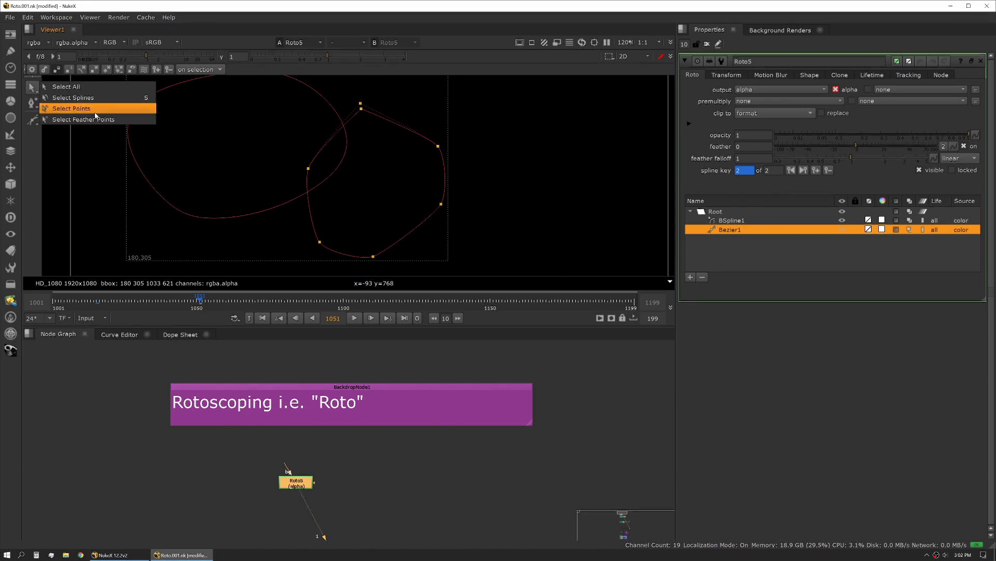
left_click(93, 119)
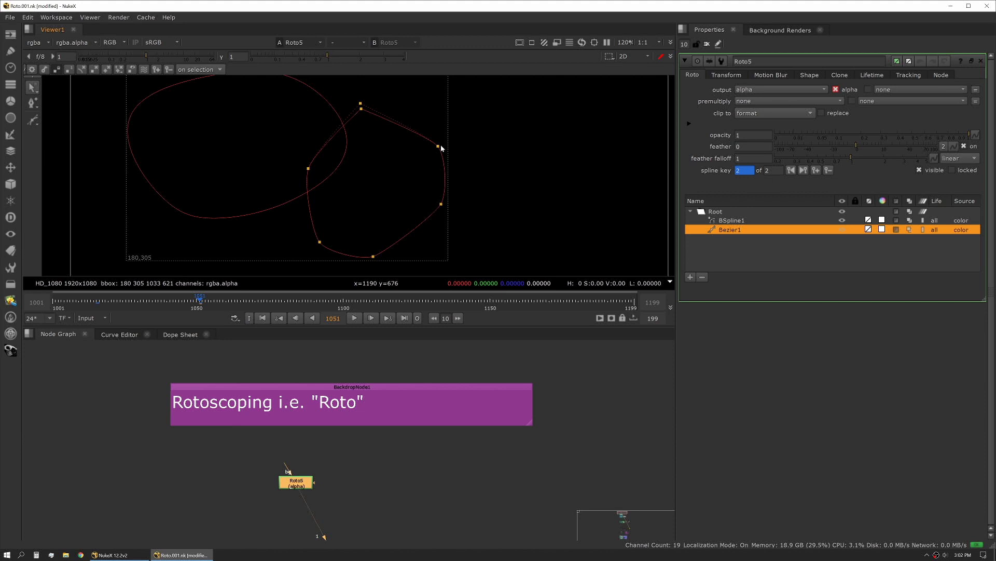
mouse_move(438, 146)
left_mouse_down()
mouse_move(429, 150)
mouse_move(454, 134)
left_mouse_up()
- Switch the viewer to alpha and set Bezier1's feather to 29 with falloff 1.22
left_click(388, 165)
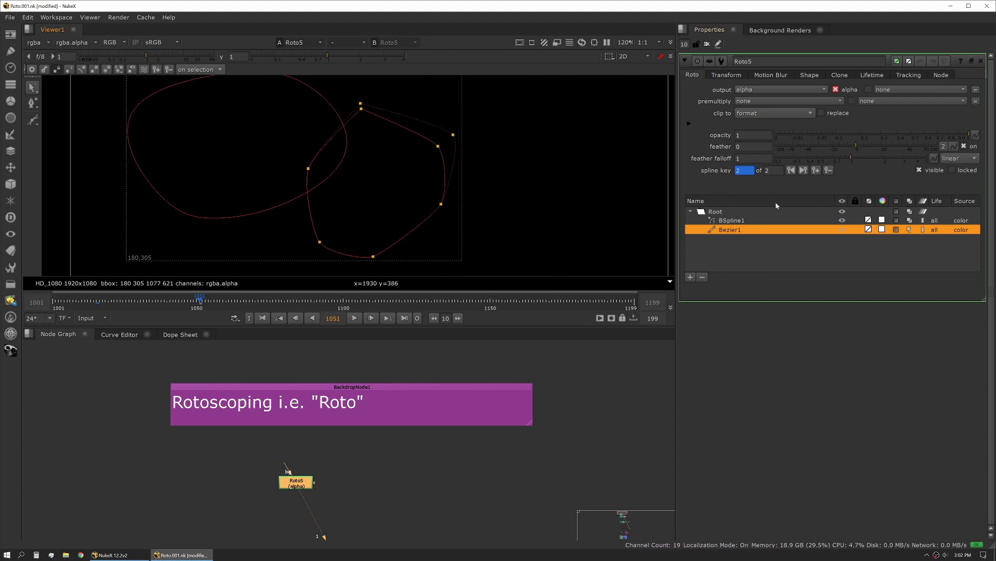
left_click(706, 180)
key("a")
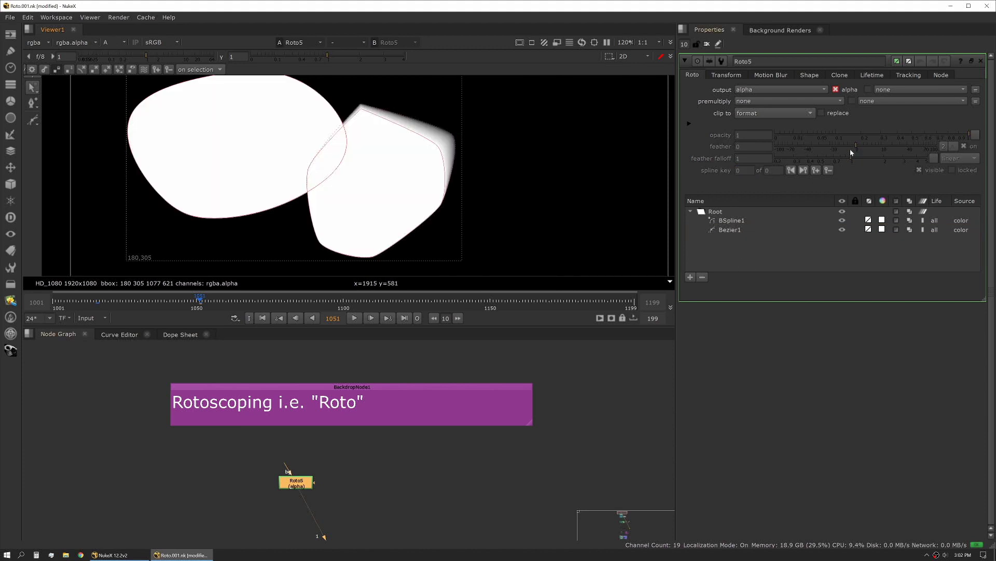
key("ctrl+z")
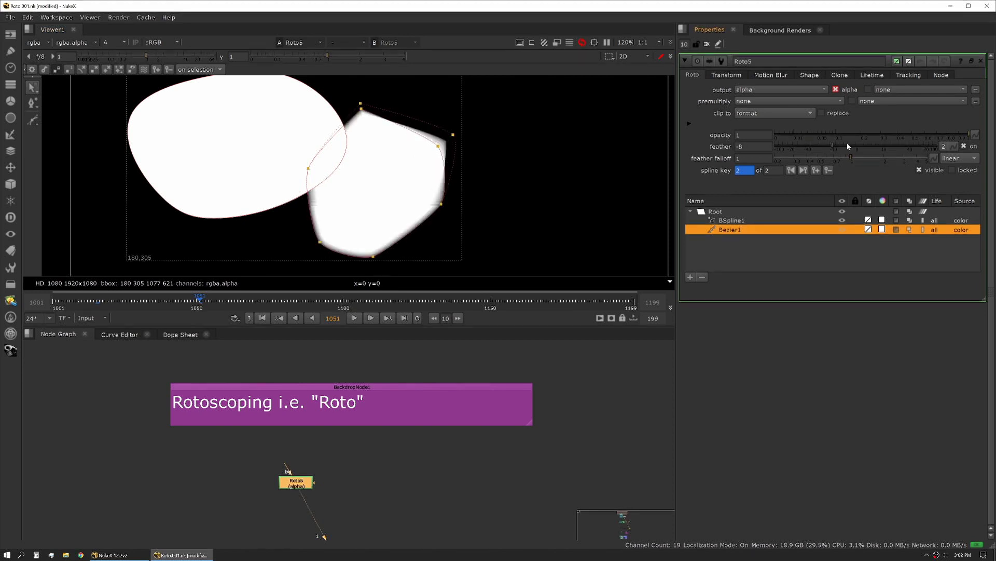
mouse_move(848, 146)
left_mouse_down()
mouse_move(936, 146)
mouse_move(813, 158)
mouse_move(860, 157)
left_mouse_up()
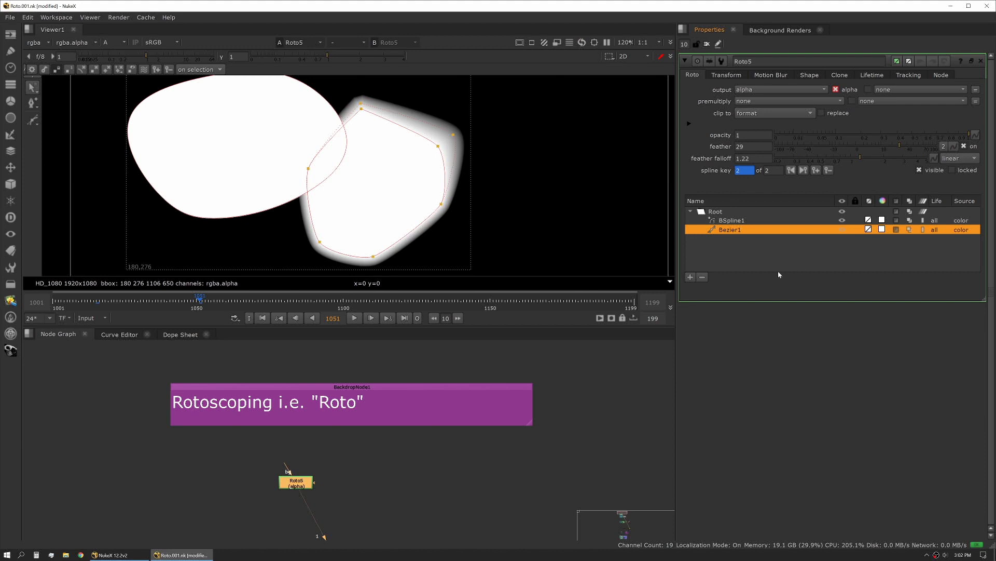
- Add an empty Layer1 folder under Root in the shape list
left_click(721, 212)
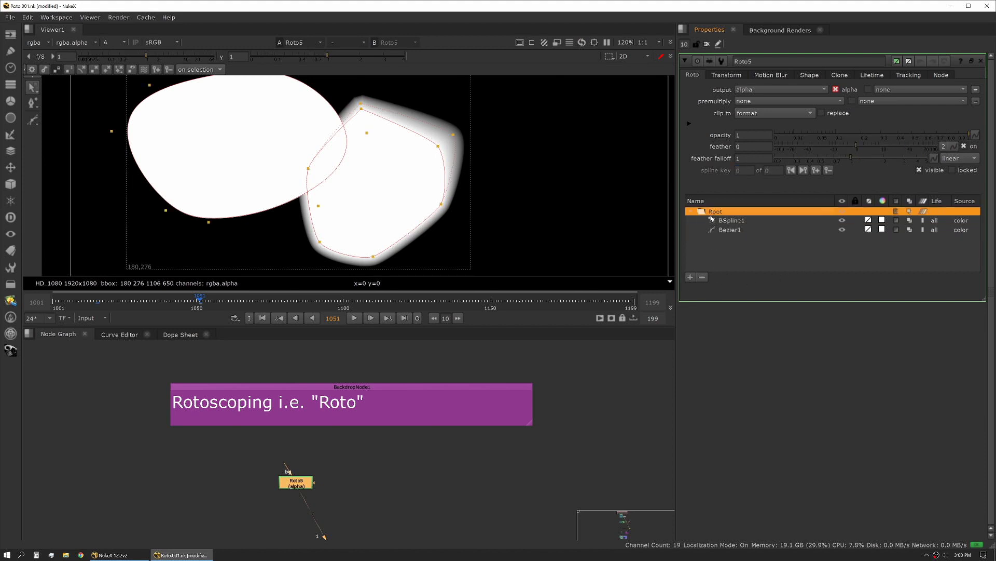
left_click(691, 277)
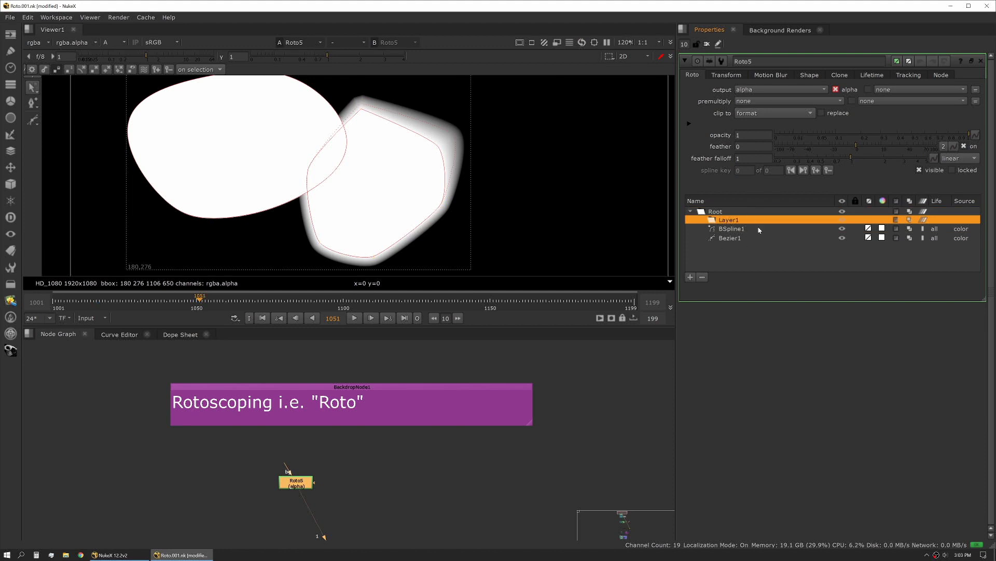
double_click(735, 229)
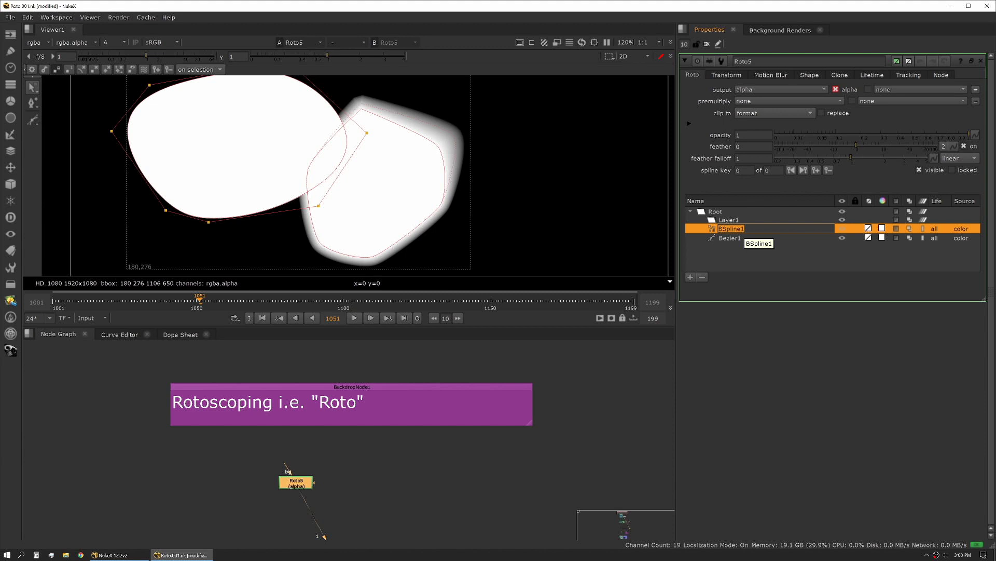
left_click(743, 255)
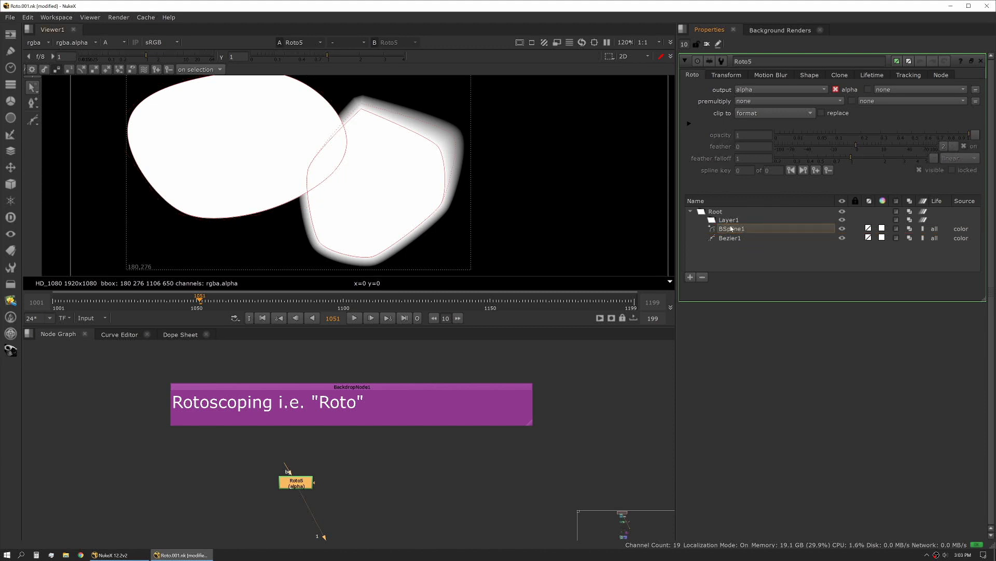
- Delete BSpline1, reselect Bezier1, and toggle its visibility off and back on
left_click(732, 228)
left_click(704, 278)
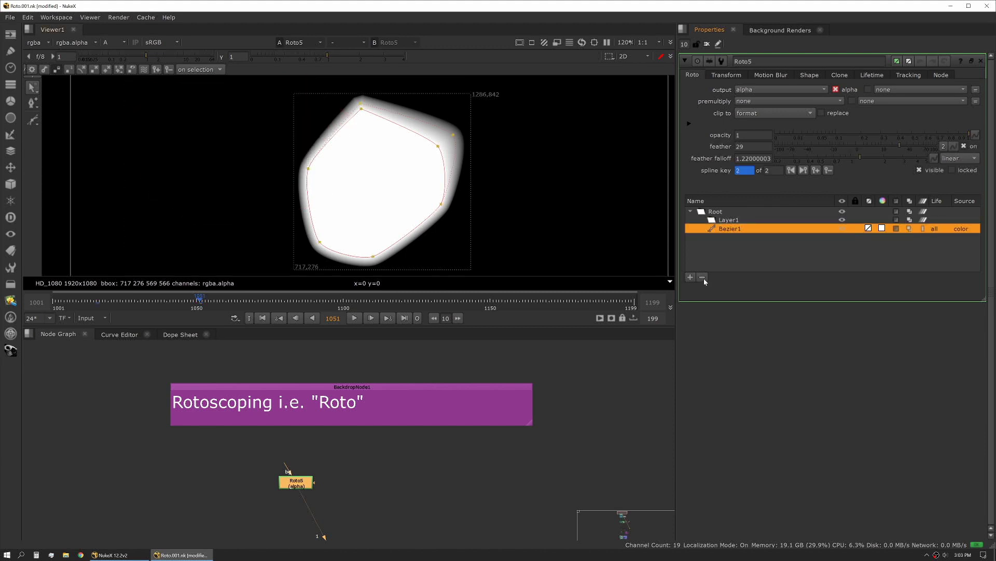
left_click(729, 220)
left_click(730, 229)
left_click(843, 229)
left_click(843, 229)
- Toggle Bezier1's invert on and off twice, leaving it uninverted
left_click(896, 229)
left_click(897, 229)
left_click(896, 229)
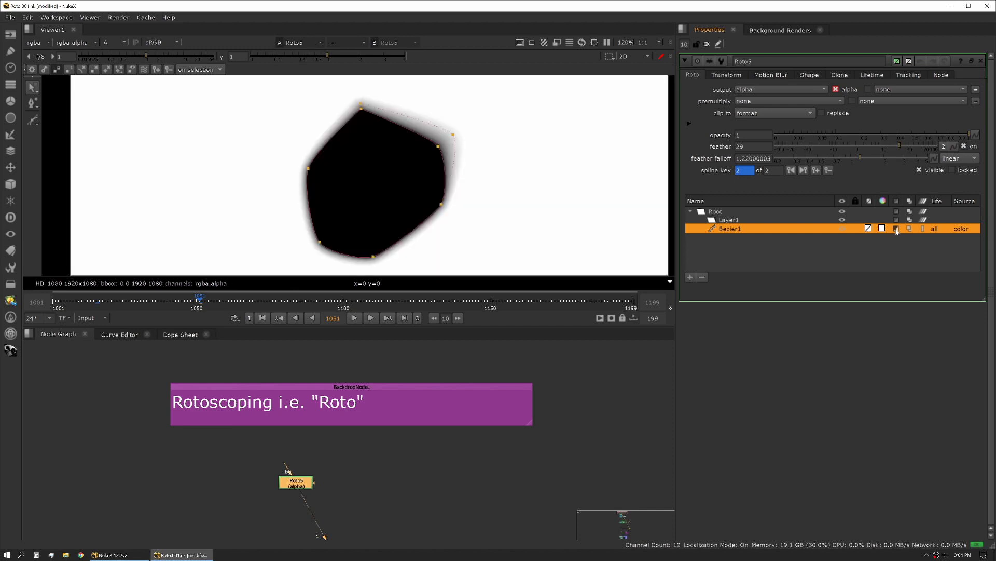
left_click(896, 228)
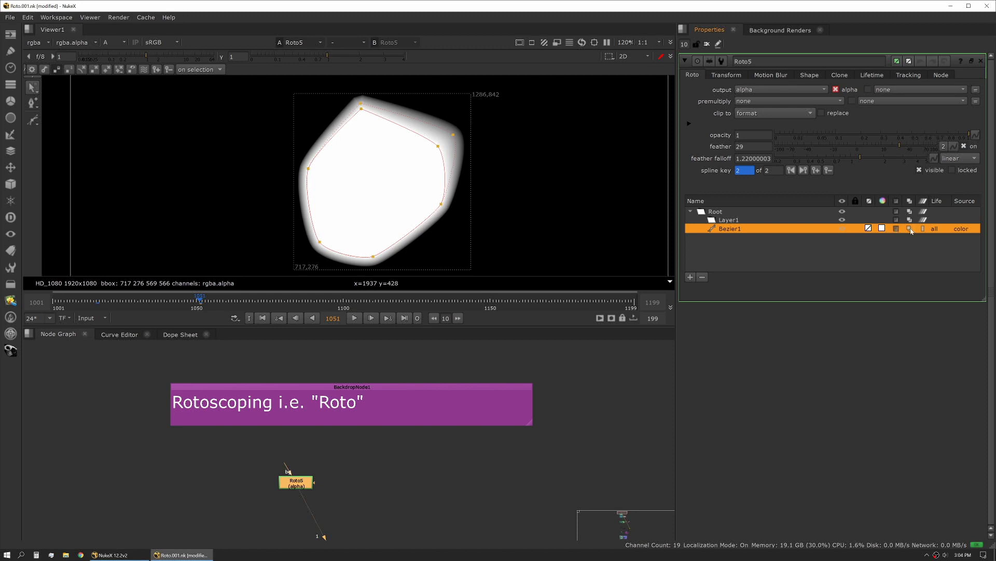
- Inspect Bezier1's blend mode, lifetime and source choices without changing them
left_click(911, 230)
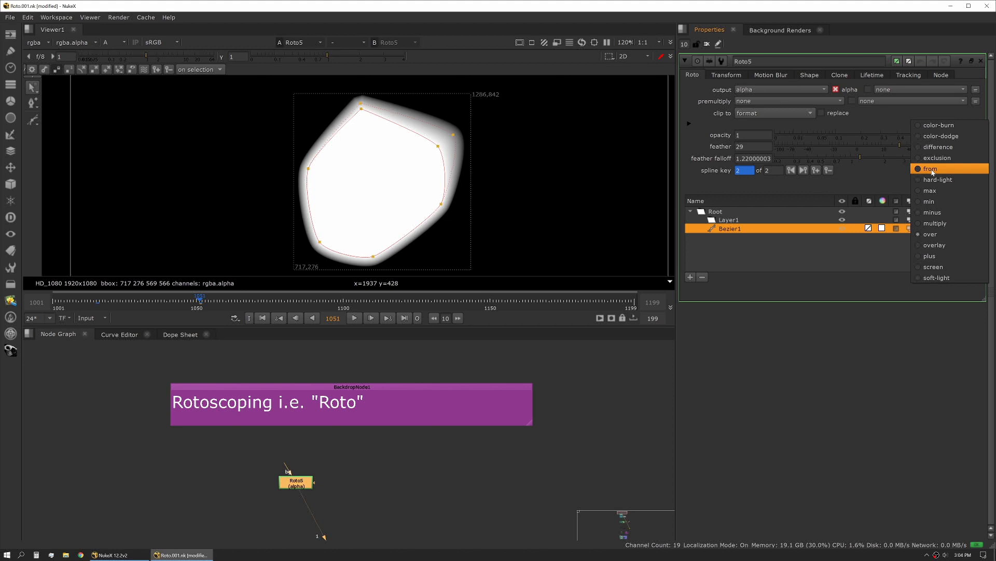
left_click(871, 250)
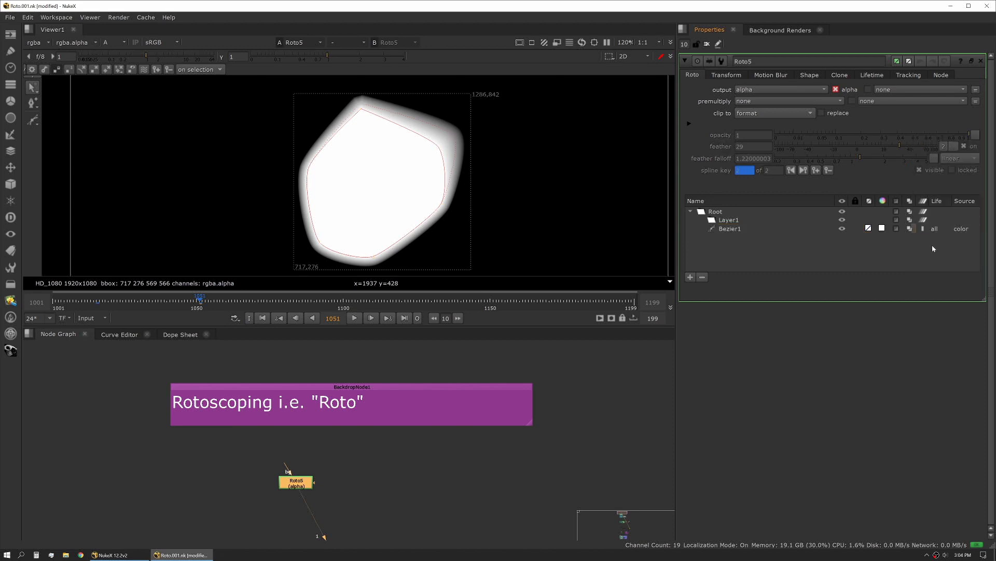
left_click(938, 231)
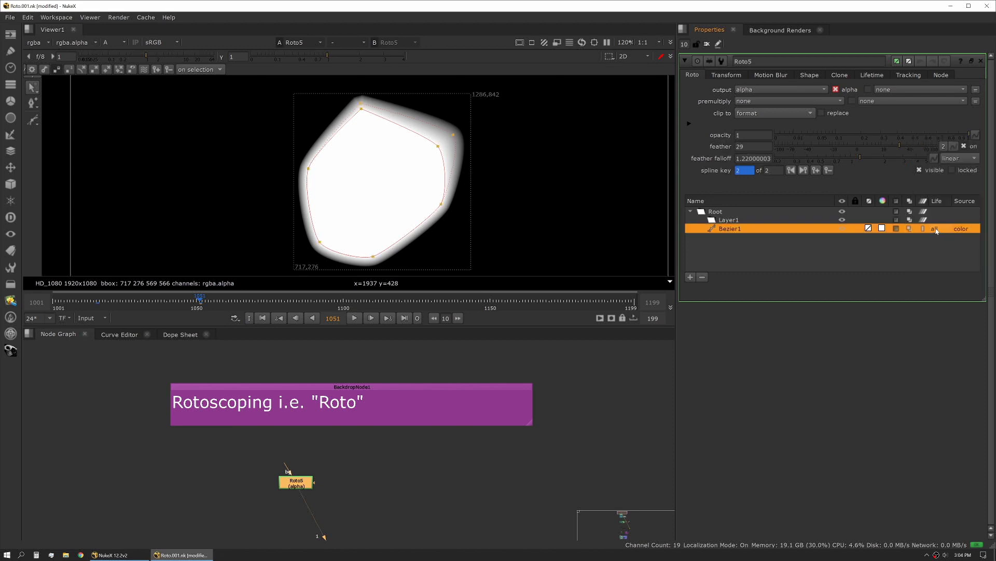
left_click(937, 231)
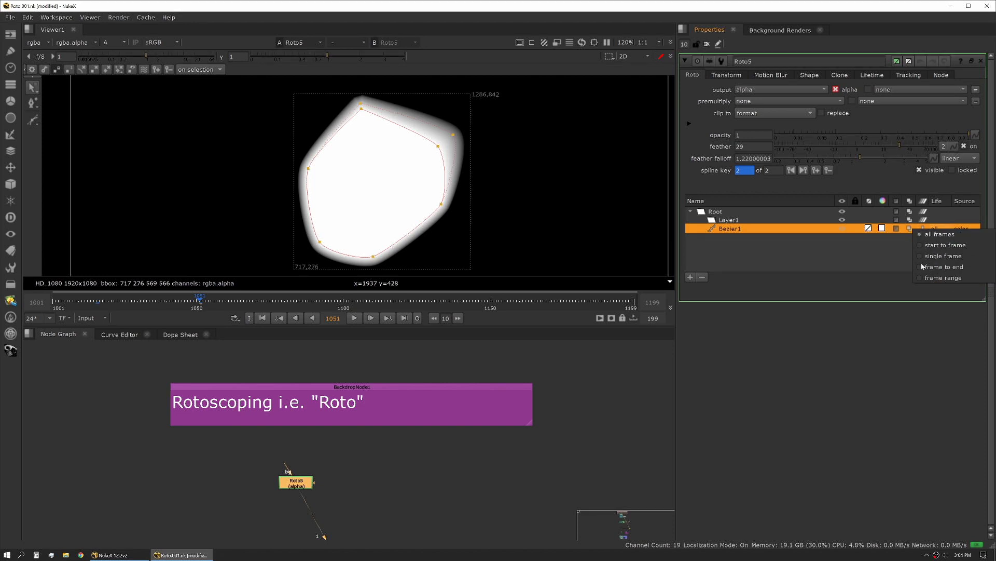
left_click(860, 256)
left_click(962, 230)
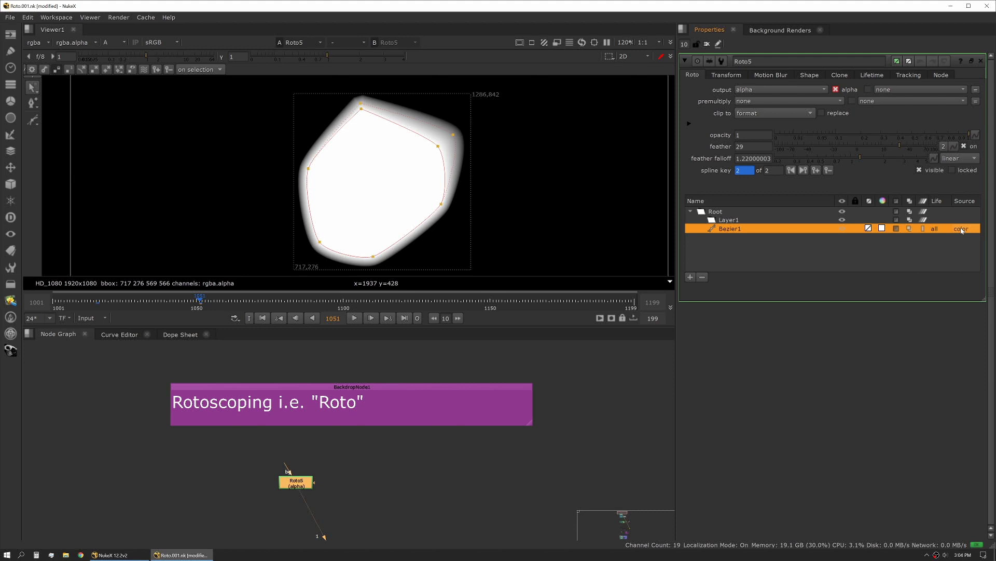
left_click(962, 230)
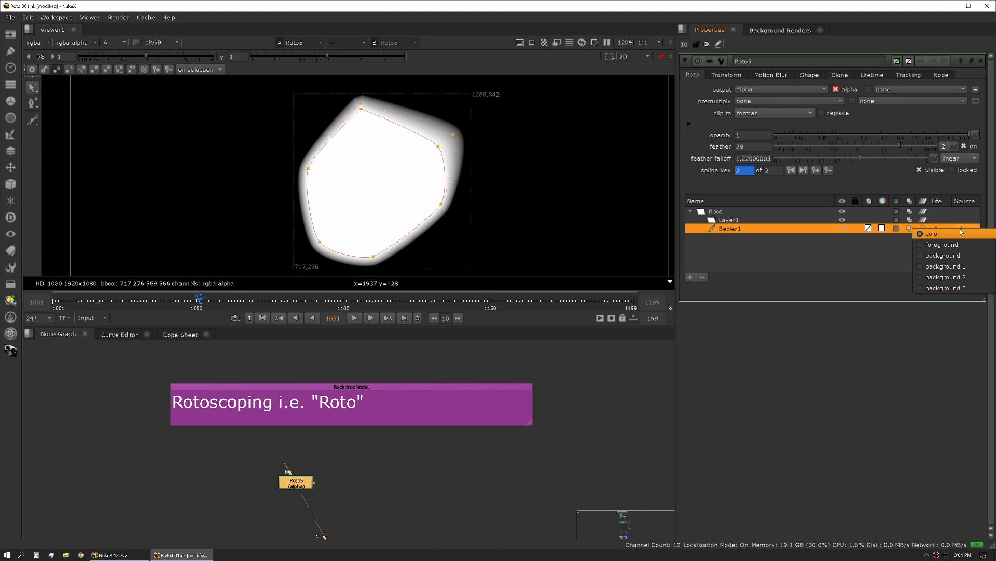
- Create a temporary Roto15 above Roto5 and connect Roto5's bg and bg2 inputs to it
left_click(871, 256)
left_click(323, 460)
key("o")
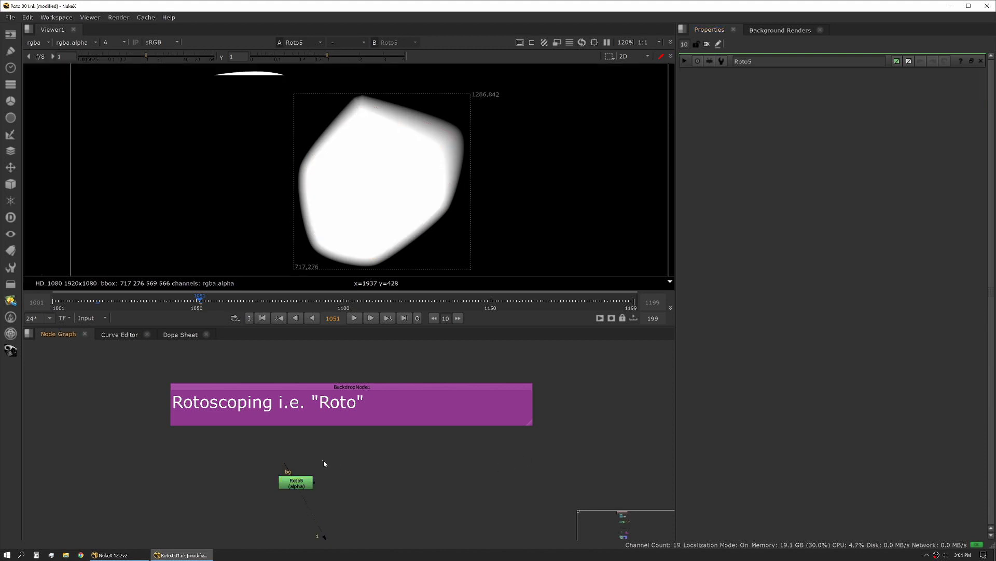
left_click_drag(286, 472, 293, 442)
key("l")
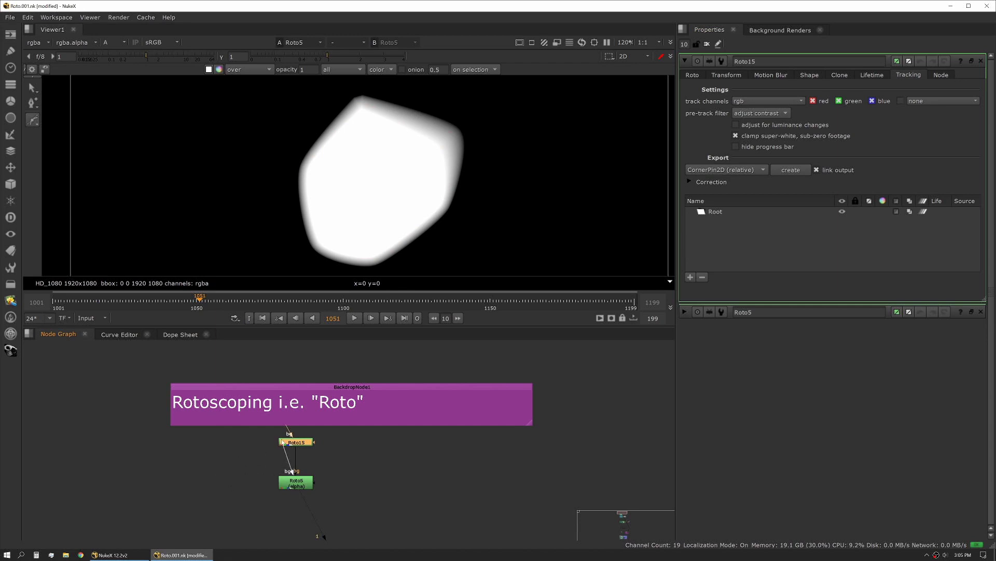
left_click_drag(276, 488, 291, 442)
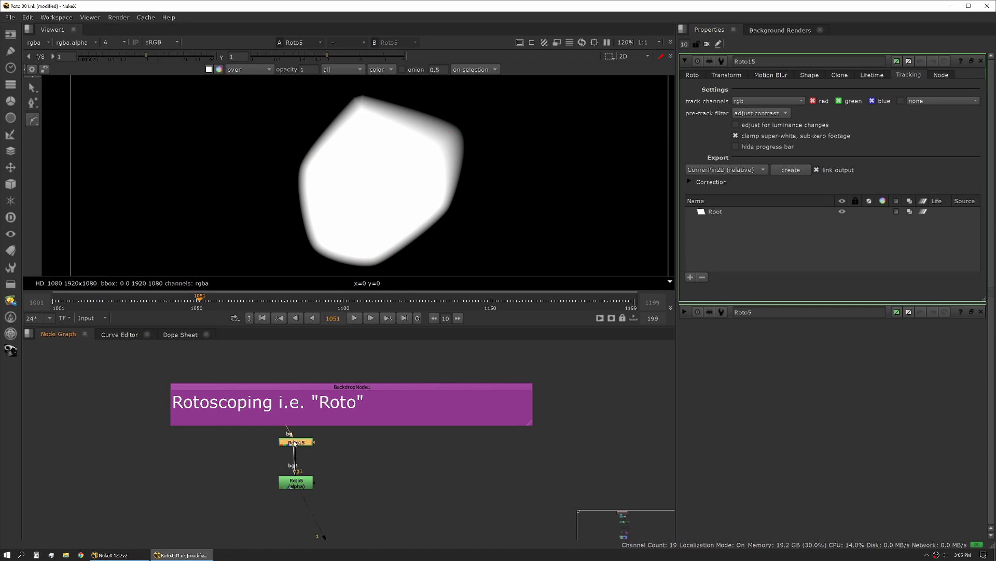
left_click_drag(277, 483, 298, 445)
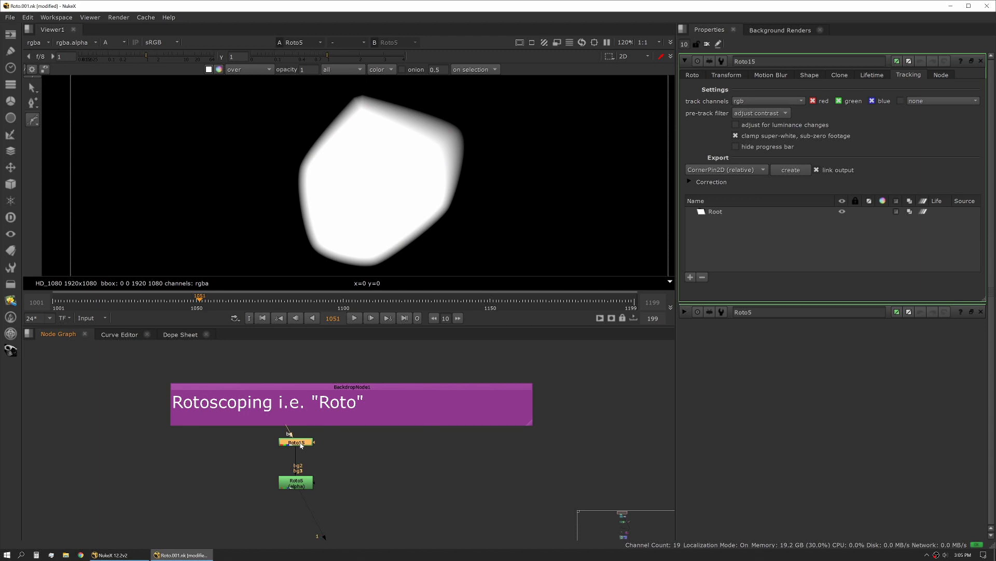
- Delete the temporary Roto15 node, leaving Roto5 unconnected
left_click(333, 483)
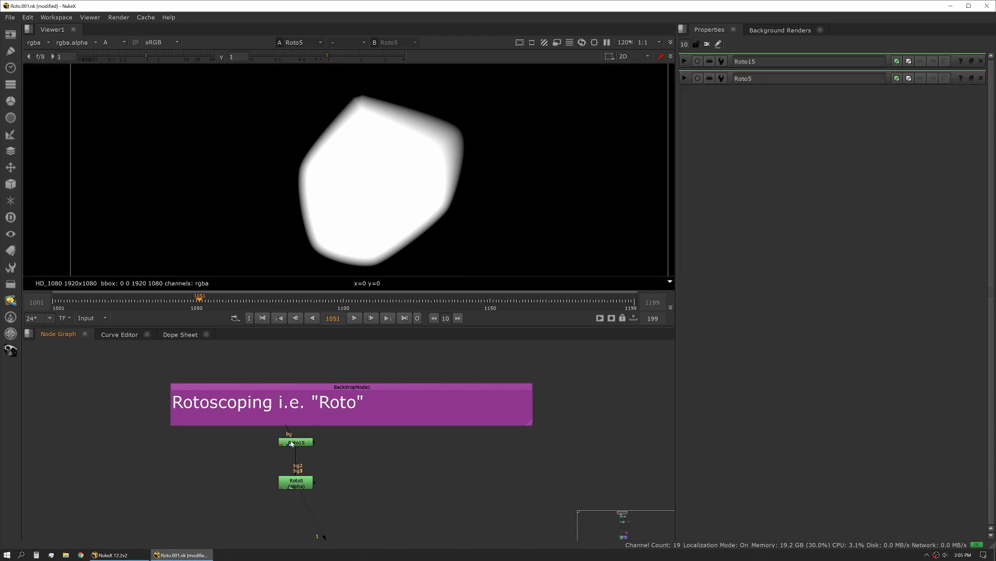
left_click(295, 443)
key("Delete")
left_click(299, 487)
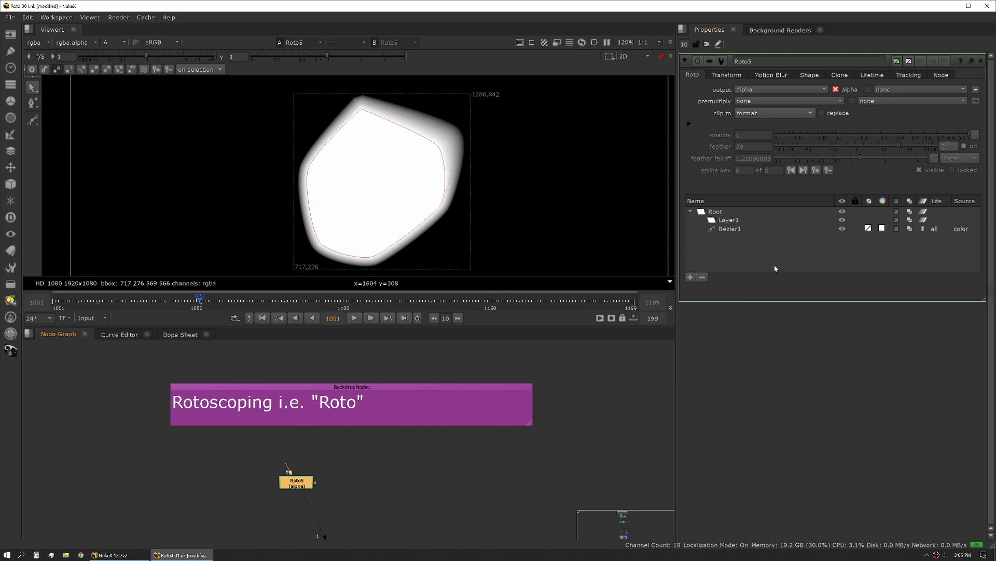
- Show Roto5's Transform tab with default translate 0, rotate 0 and scale 1
mouse_move(774, 267)
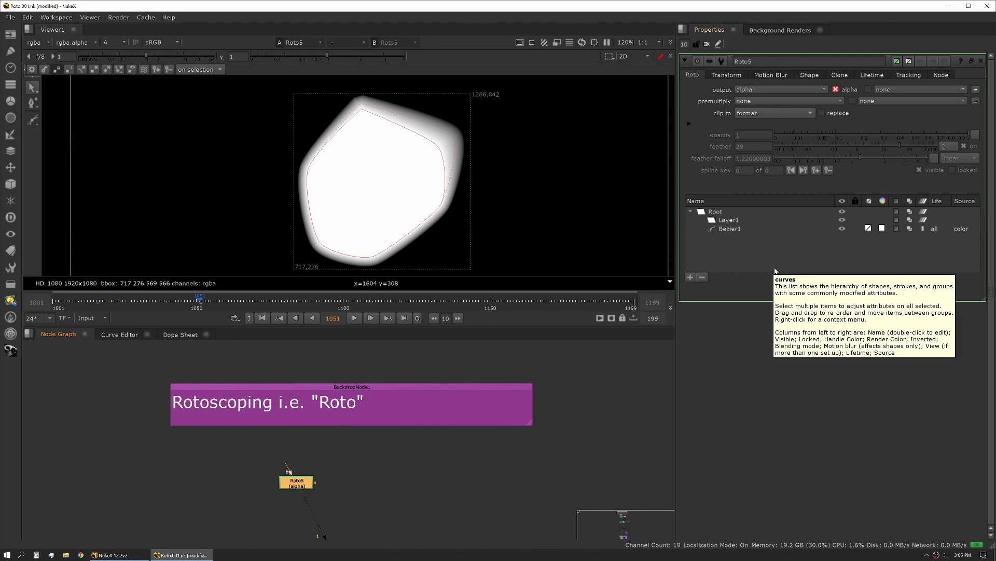
left_click(726, 75)
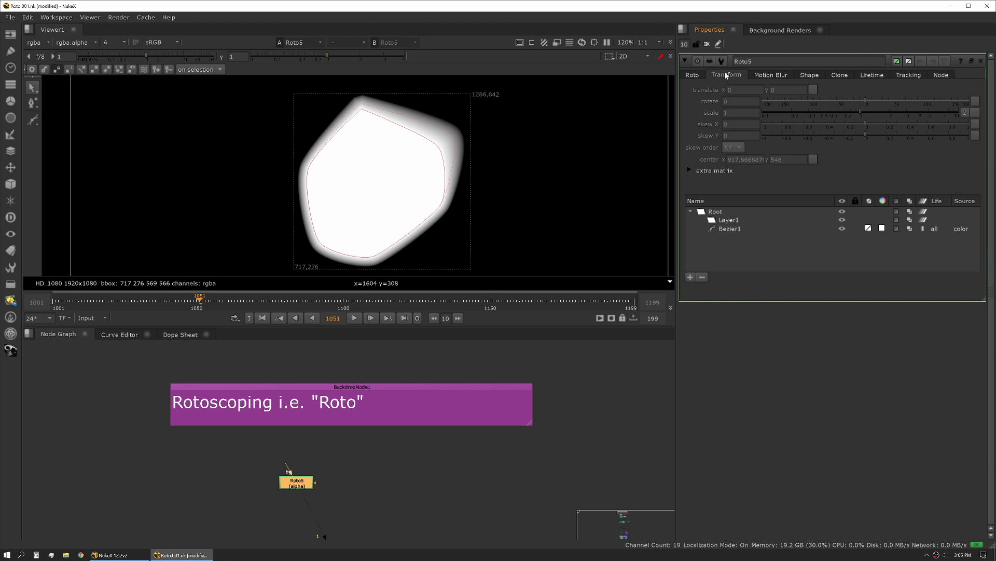
- Select Bezier1 in Roto5's curves list and view its Motion Blur settings
left_click(692, 75)
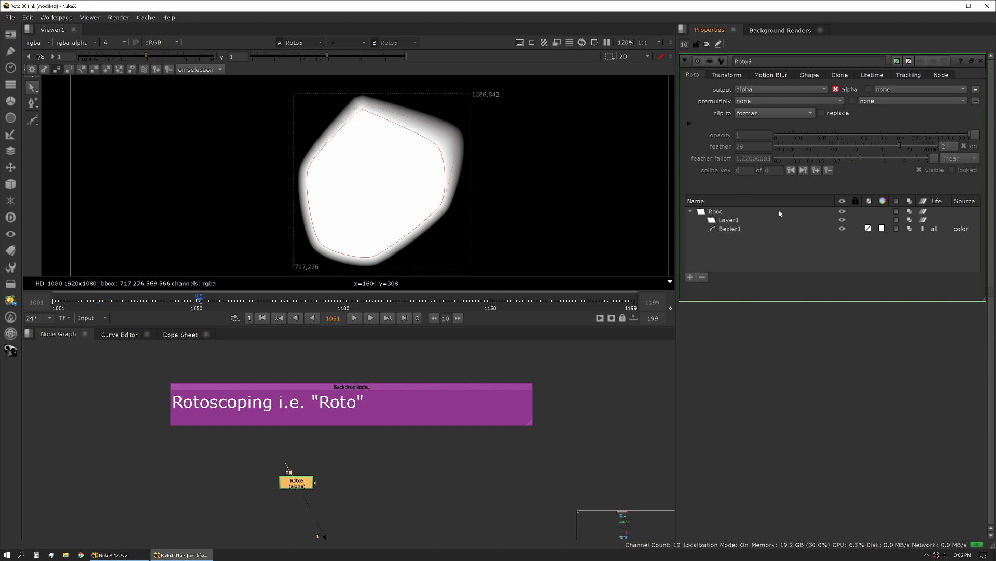
left_click(924, 229)
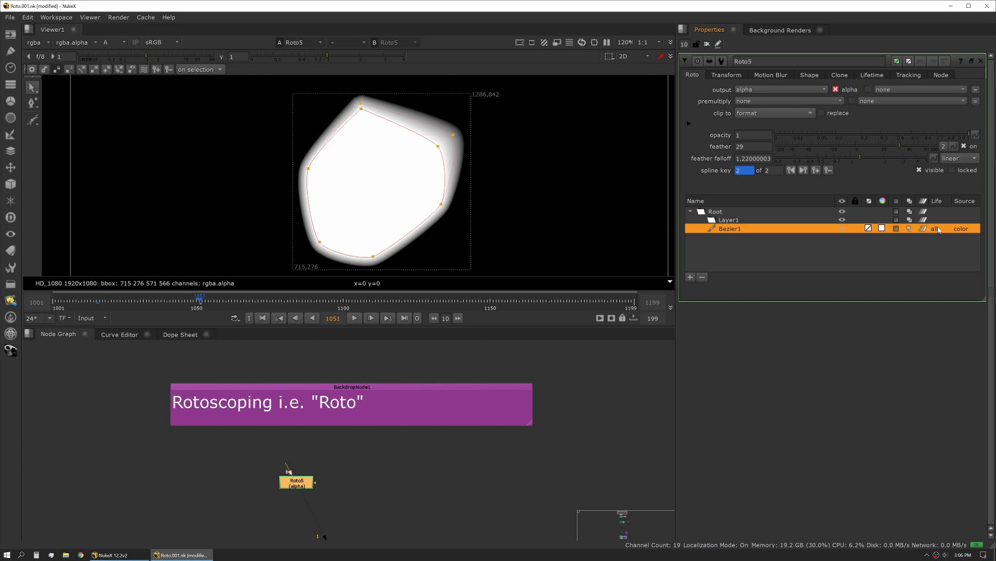
left_click(772, 75)
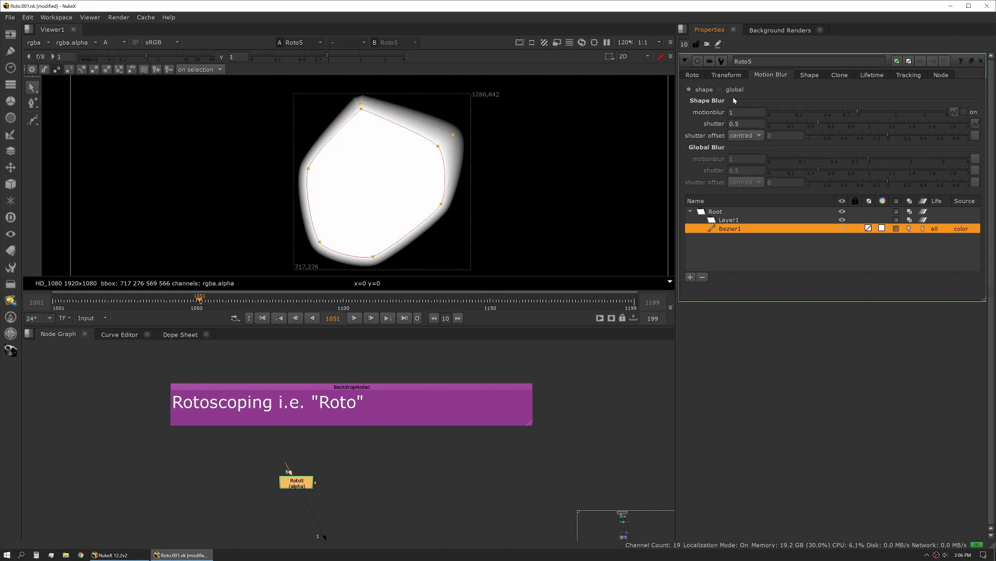
- Check Bezier1's Shape tab, keeping source color and blending over, then show Clone settings
left_click(808, 75)
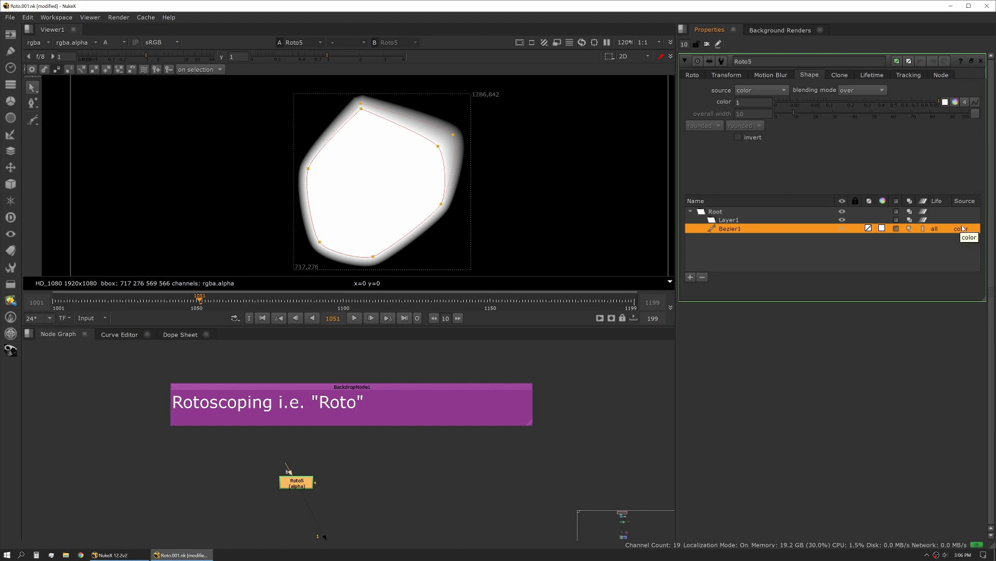
left_click(761, 90)
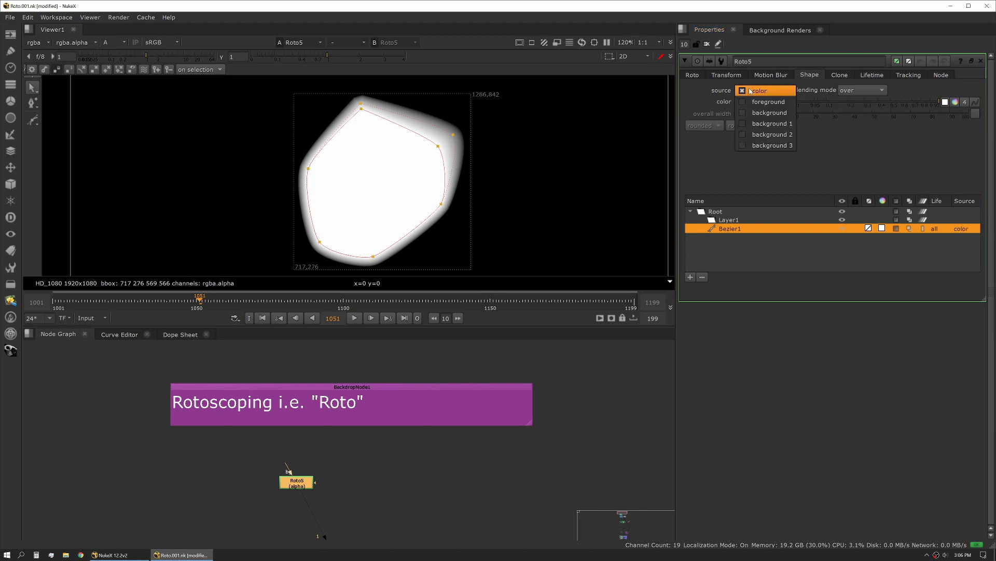
left_click(853, 90)
left_click(852, 90)
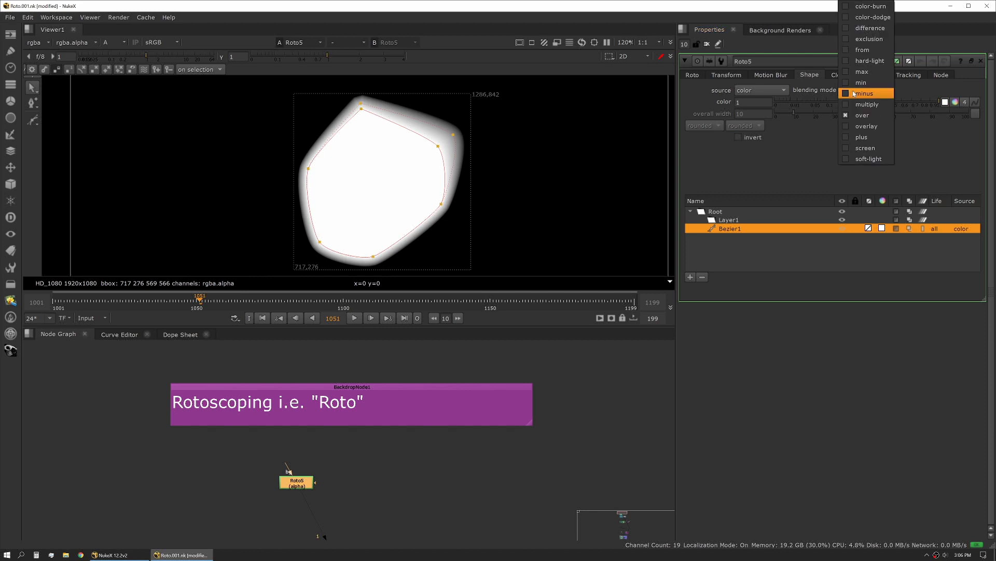
left_click(907, 91)
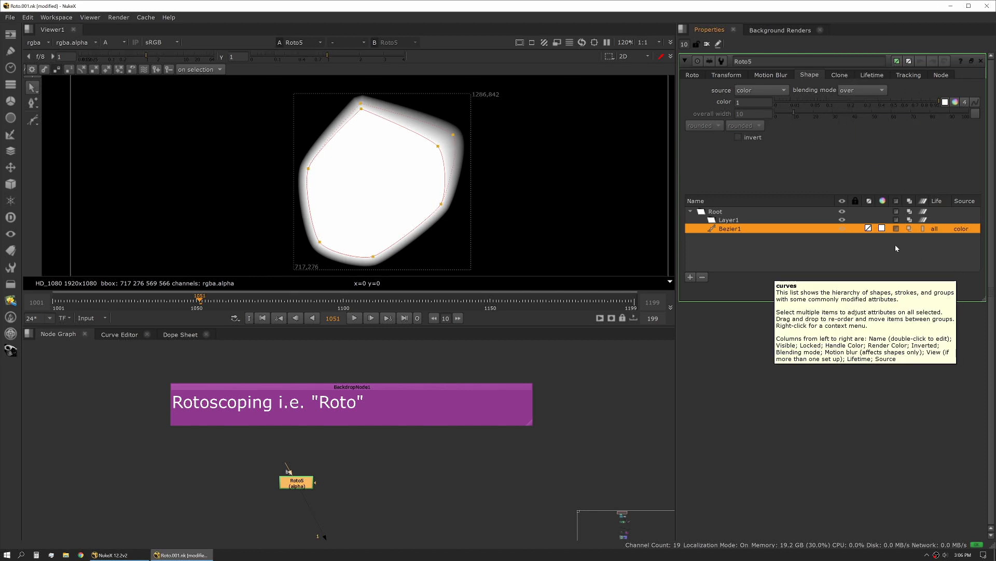
left_click(840, 76)
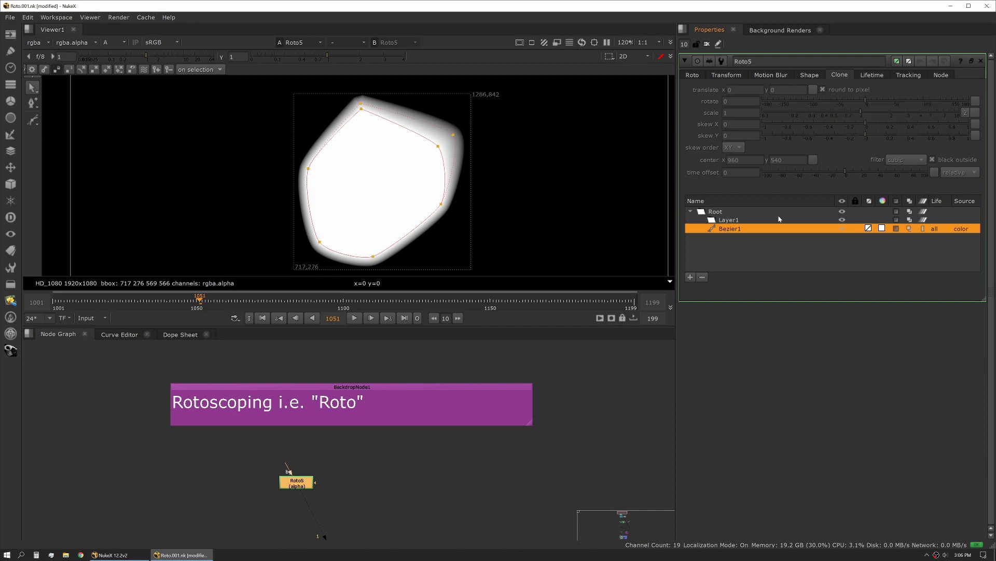
- On the Lifetime tab, set Bezier1's lifetime to start-to-frame, ending at 1051
left_click(753, 222)
left_click(874, 75)
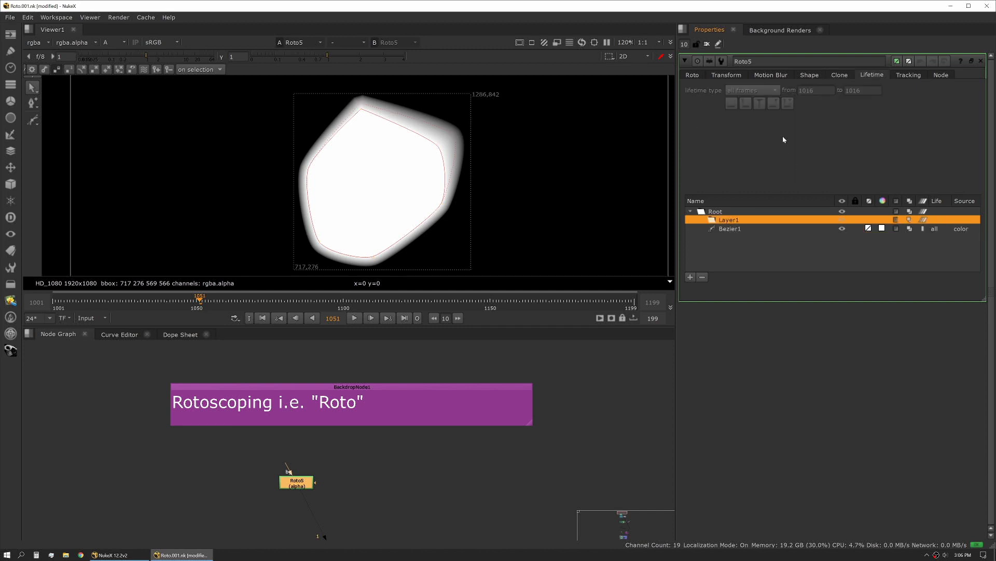
left_click(771, 229)
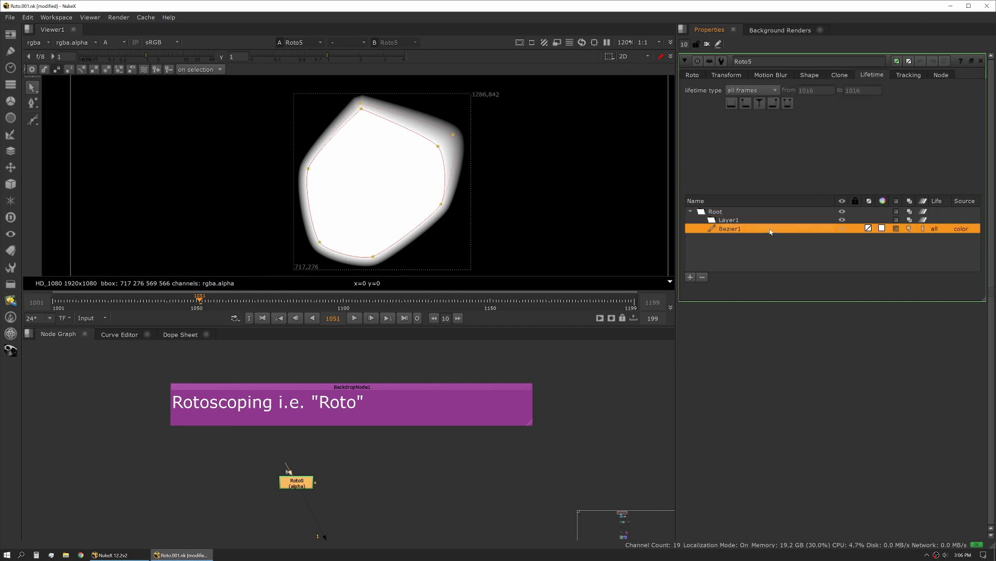
left_click(748, 107)
left_click(760, 107)
left_click(772, 105)
- Cancel the frames-visible dialog without changes and show Roto5's Tracking settings
left_click(788, 105)
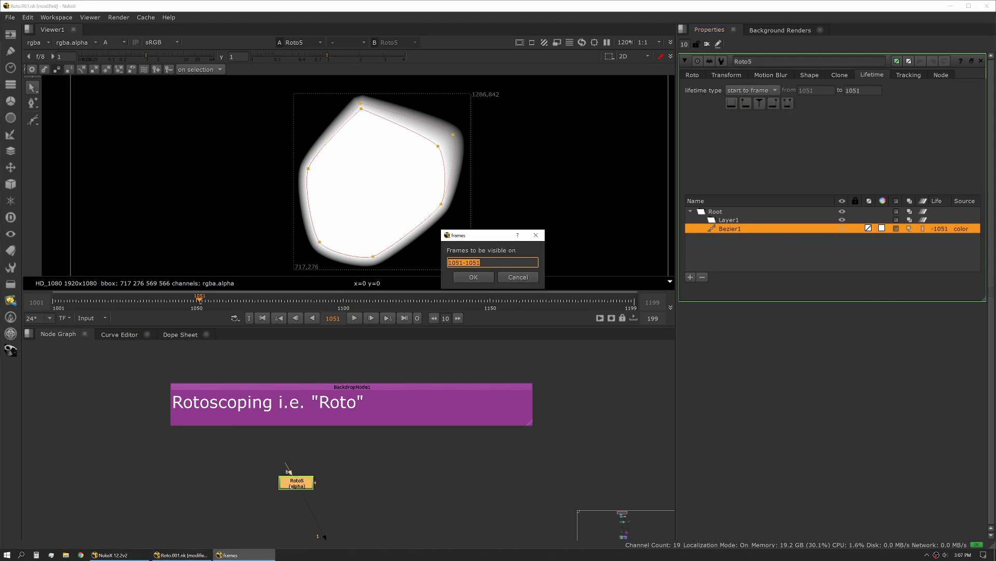
left_click(512, 278)
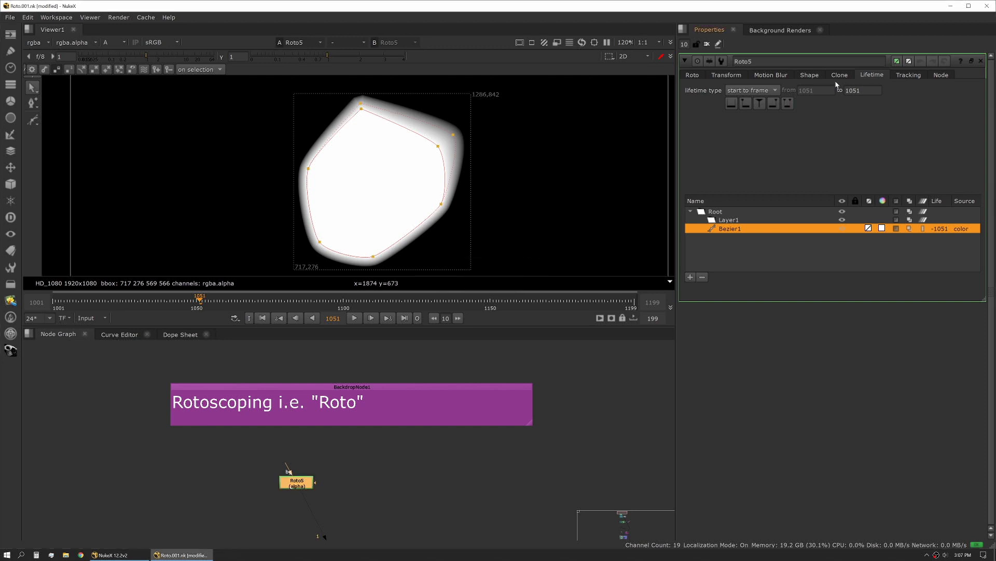
left_click(919, 77)
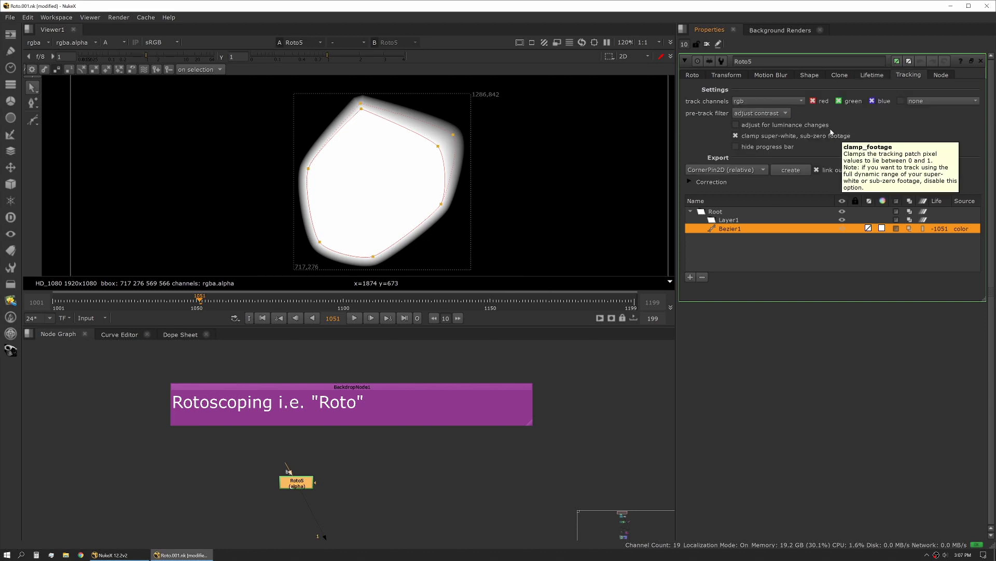
- Show Roto5's Node tab: empty label, Verdana font at 11, lifetime off
mouse_move(831, 130)
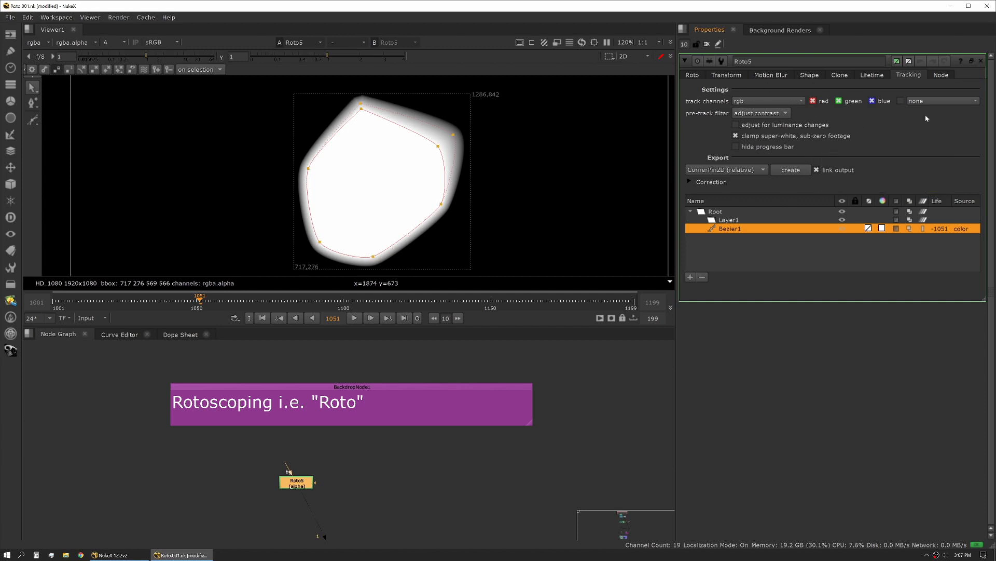
left_click(941, 76)
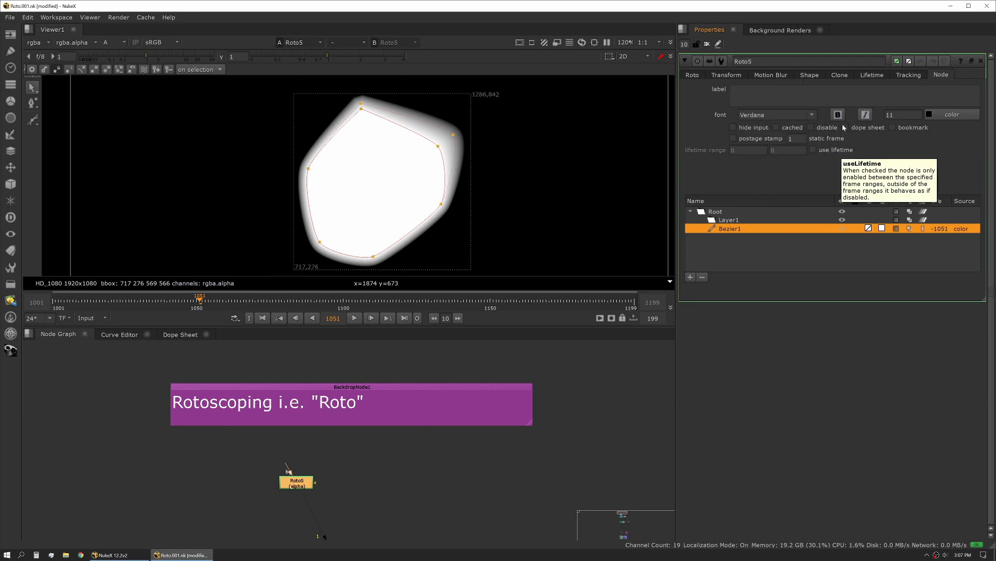
- Return to Roto5's Roto tab, deselect Bezier1, and close Roto5's properties panel
left_click(694, 76)
middle_click_drag(372, 519, 372, 426)
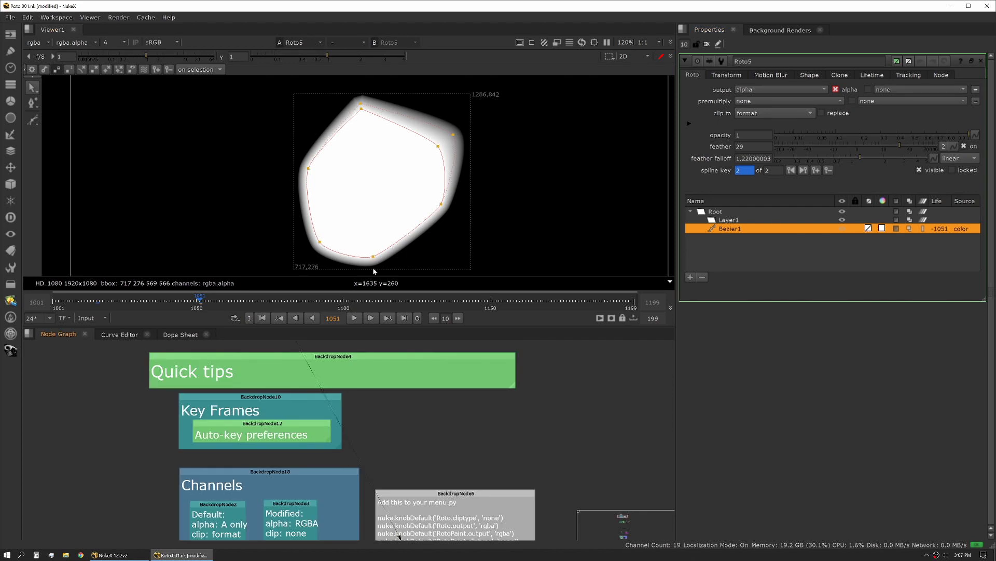
left_click(190, 145)
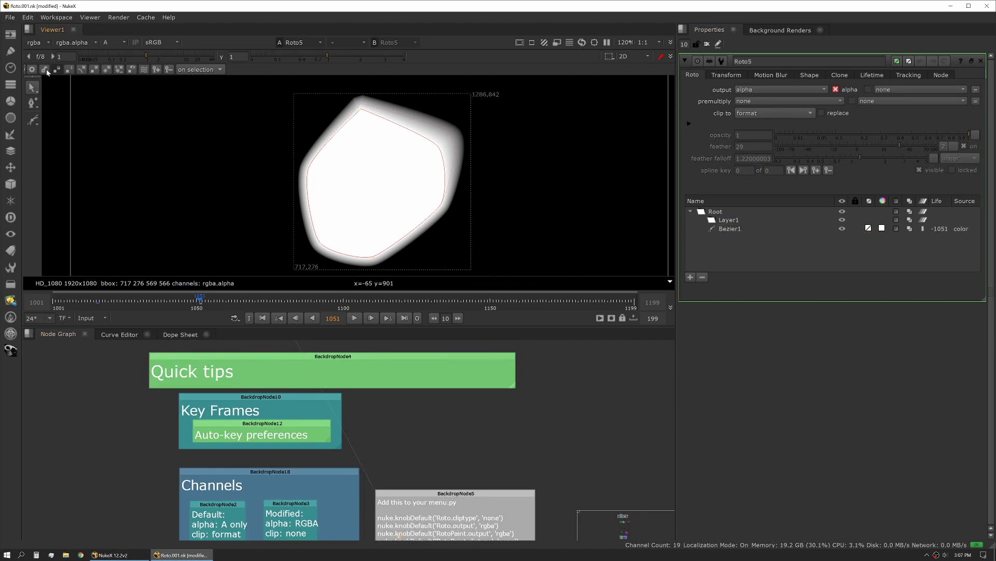
left_click(370, 477)
- Open Roto1 from the Channels backdrop and view its hard-edged alpha matte
middle_click_drag(384, 462, 378, 383)
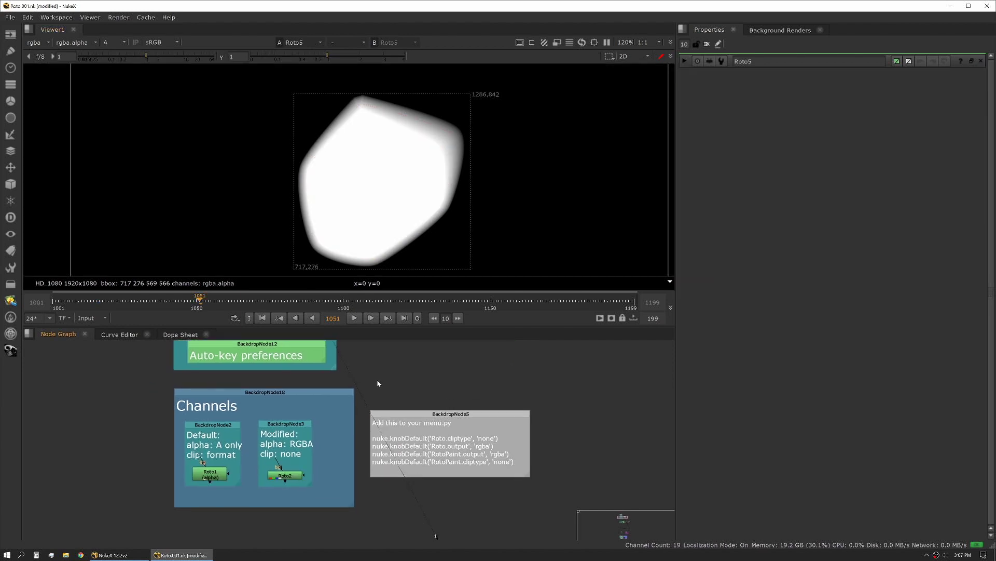
double_click(214, 475)
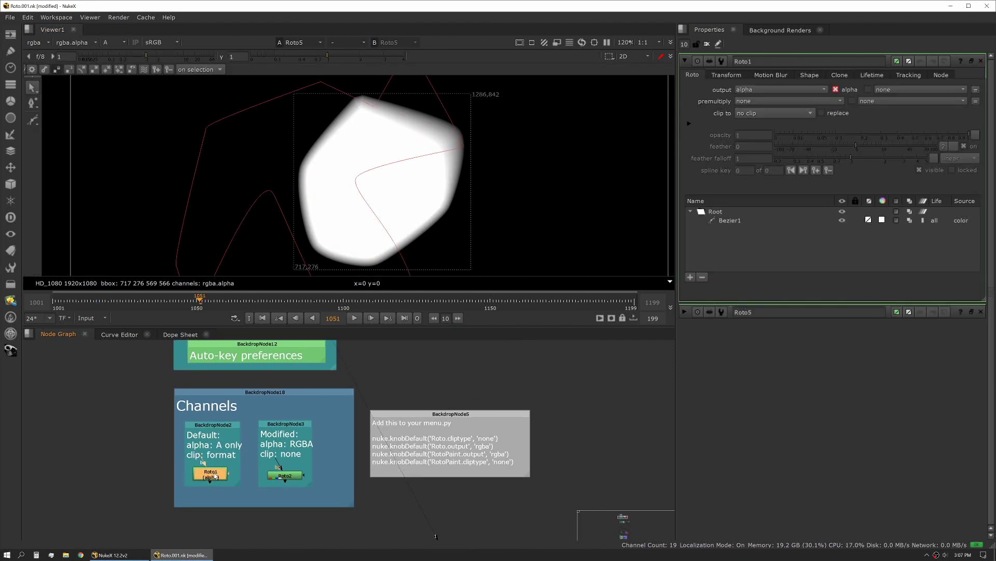
key("1")
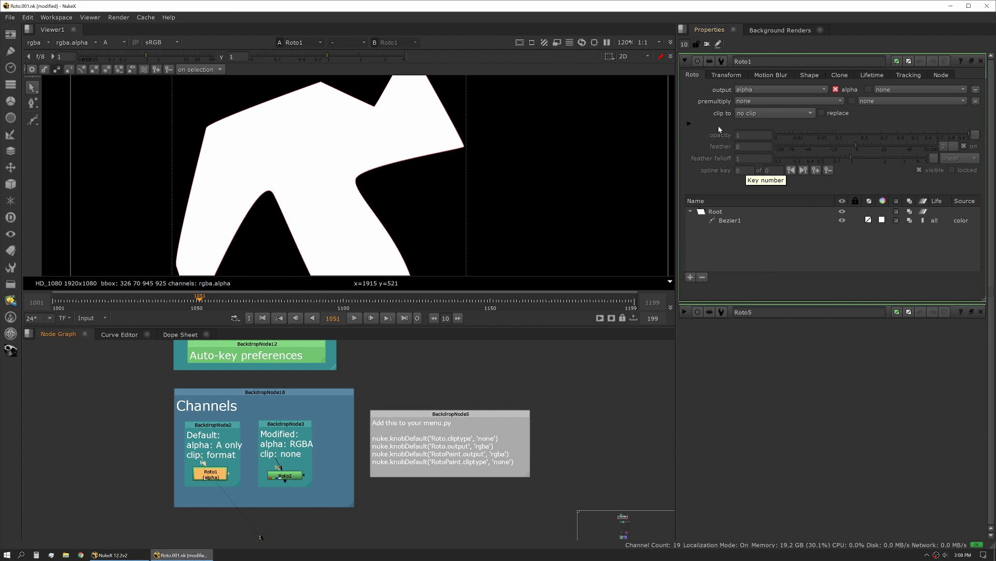
- Set Roto1's clip to format and zoom out around the image frame
left_click(364, 200)
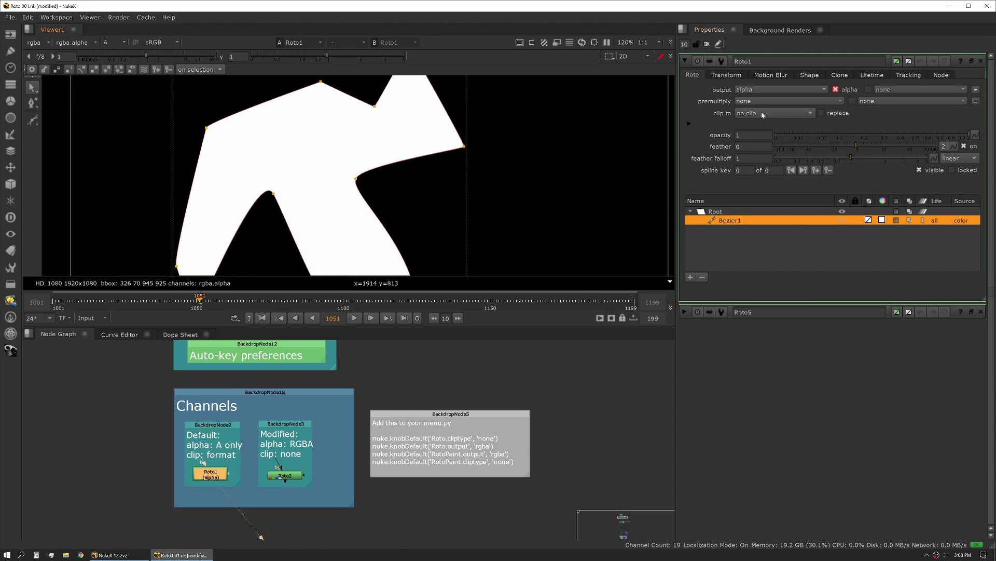
left_click(761, 112)
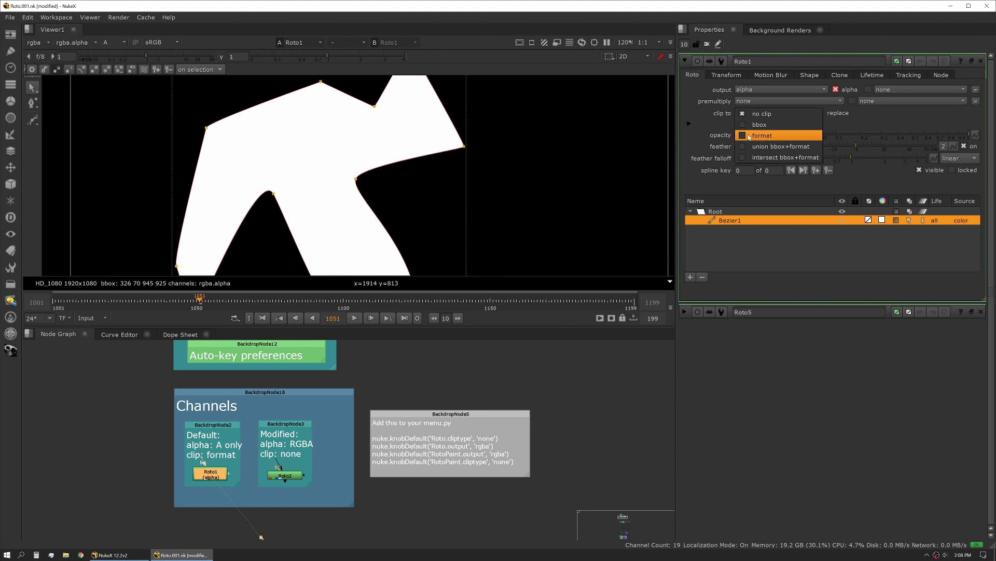
left_click(762, 135)
left_click(773, 112)
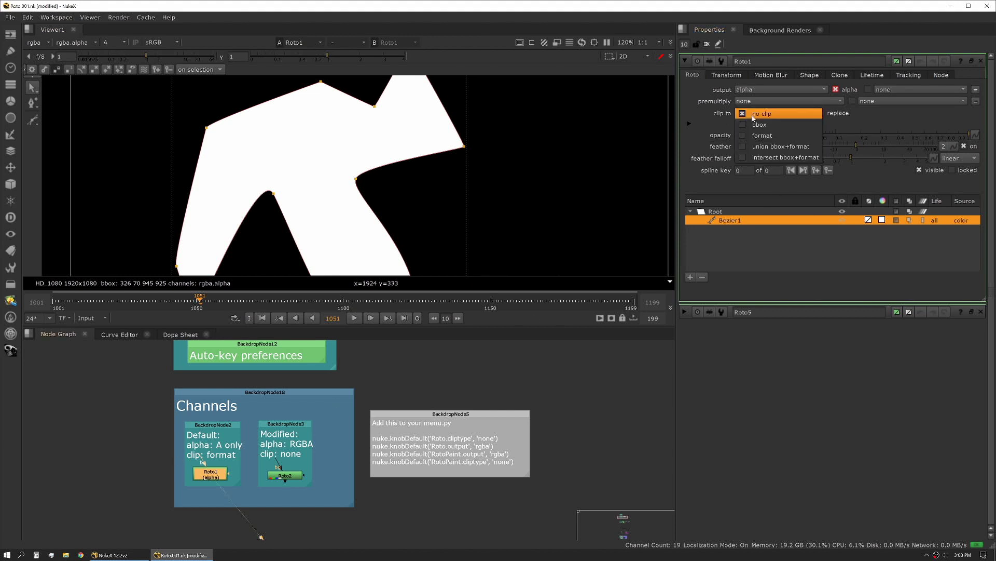
left_click(762, 134)
scroll(519, 189, "down", 4)
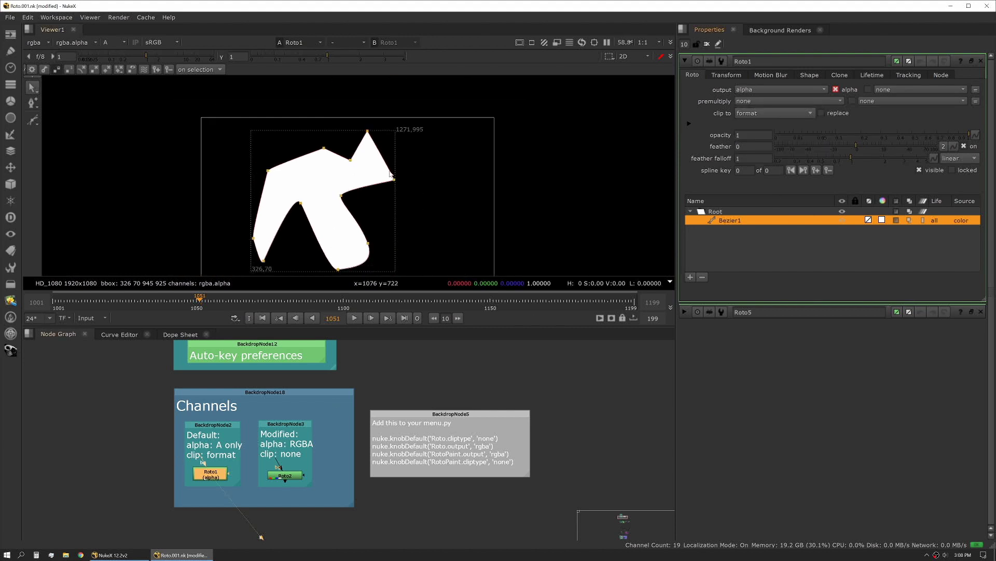
left_click(475, 160)
key("o")
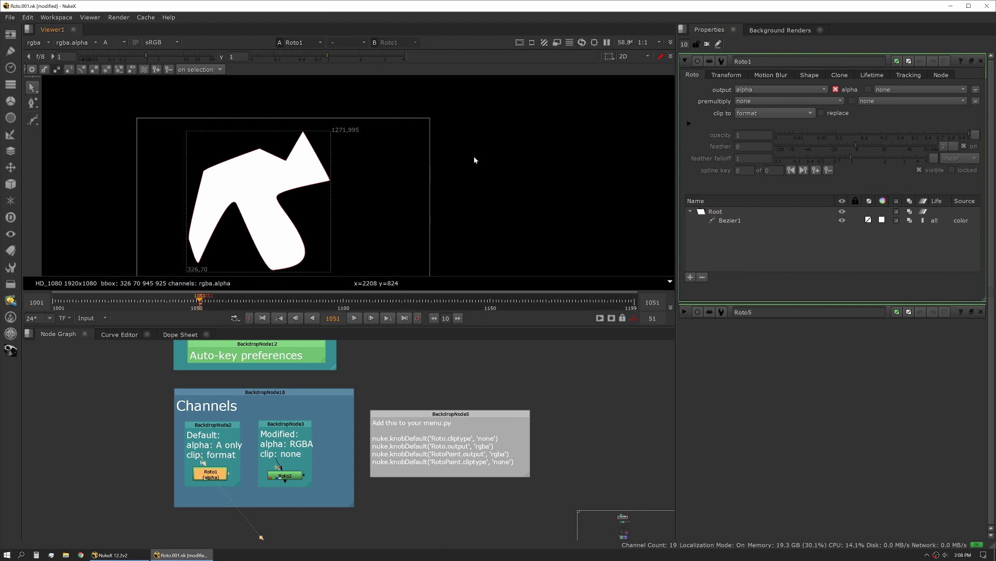
- Draw a four-point Bezier2 beyond the format's right edge, then set clip to no clip
key("v")
left_click(491, 170)
left_click(536, 248)
left_click(549, 189)
left_click(482, 127)
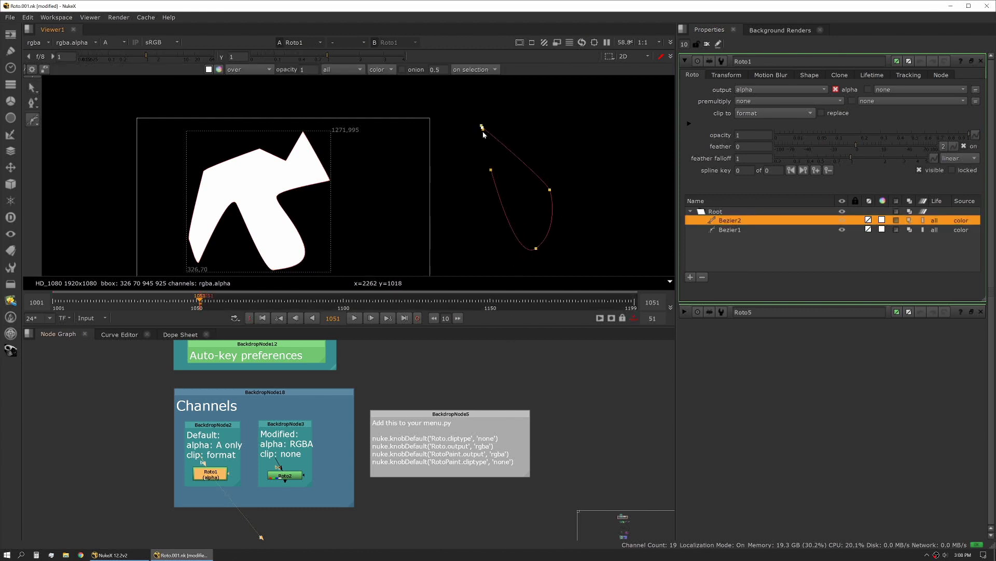
left_click(491, 170)
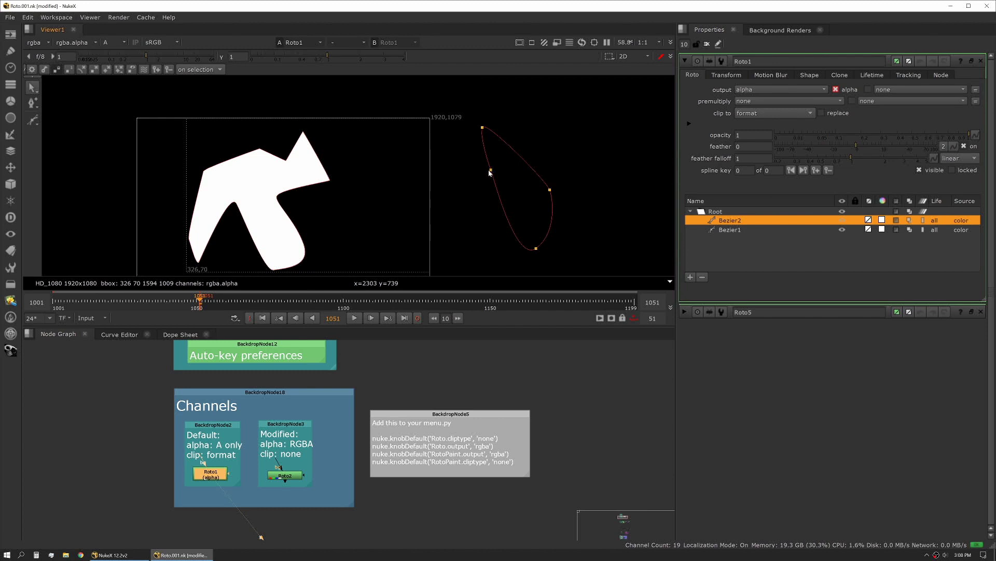
left_click(773, 113)
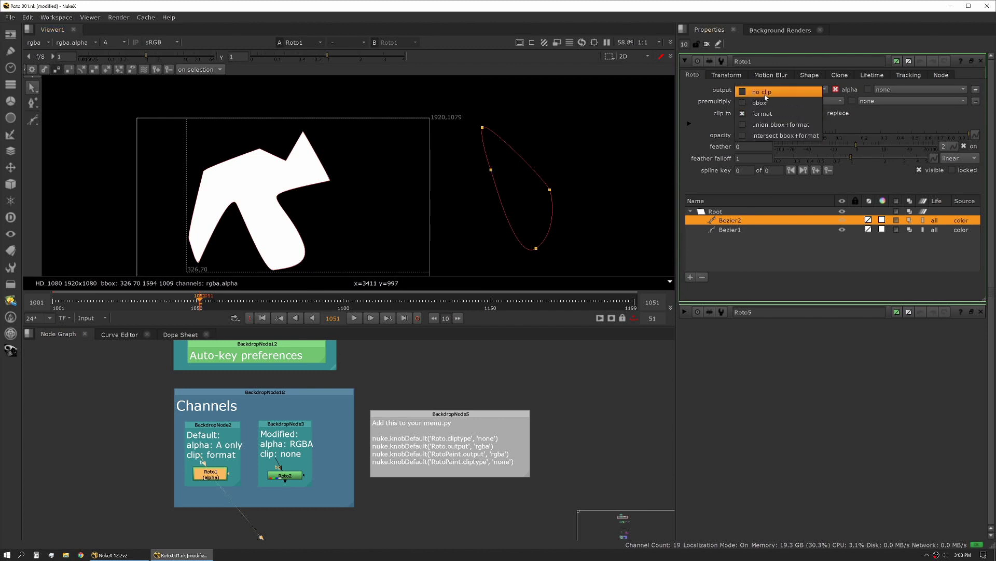
left_click(773, 89)
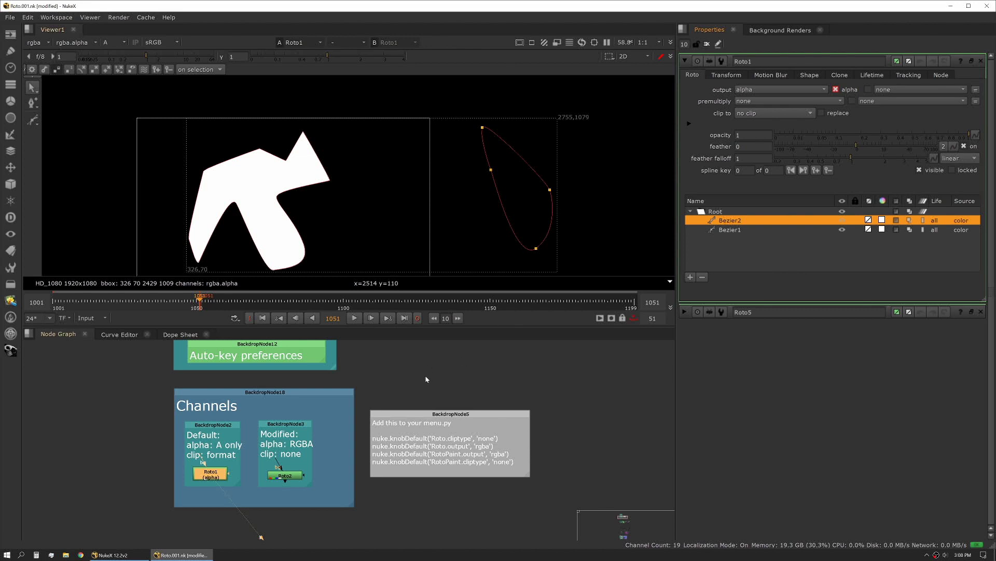
- View the modified Roto2's output and nudge the menu.py tips backdrop slightly right
left_click(294, 476)
key("1")
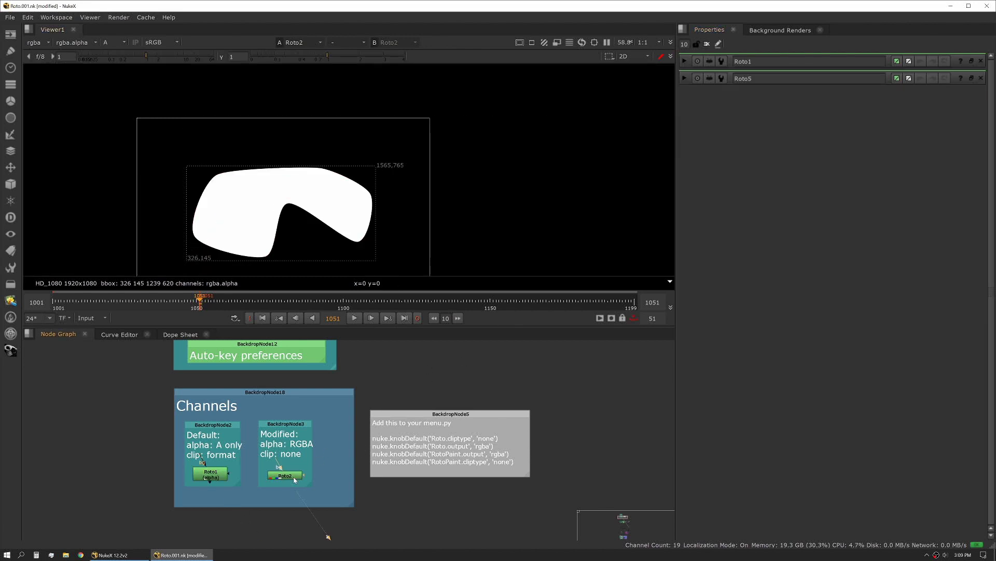
left_click_drag(438, 434, 447, 432)
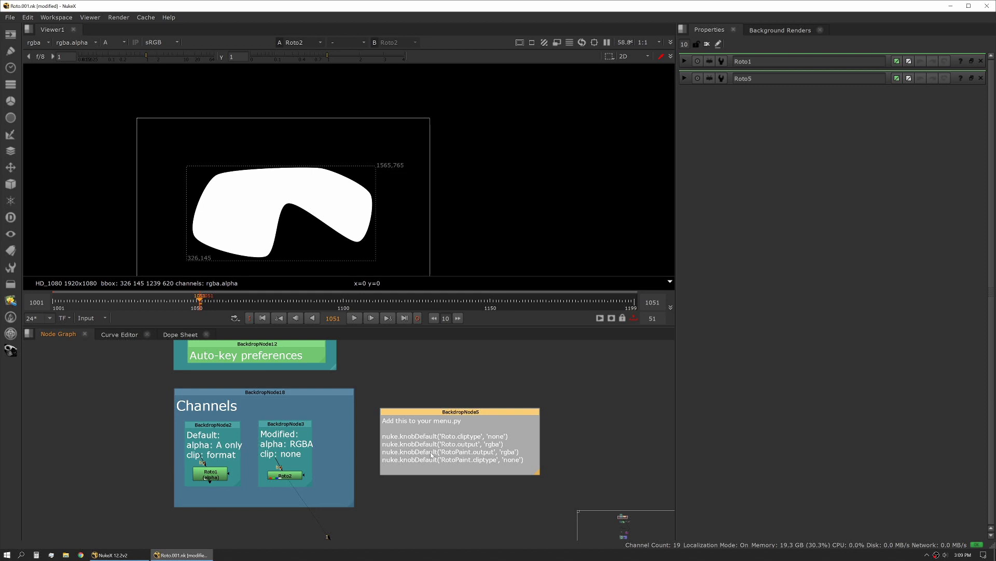
- Open Roto2's properties, confirming output rgba and clip to no clip
double_click(286, 476)
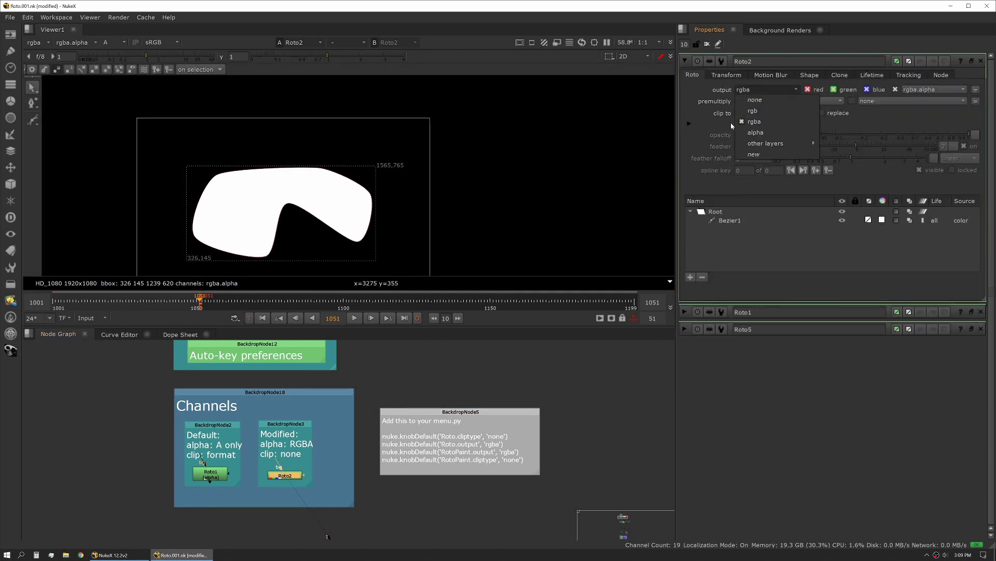
left_click(754, 121)
left_click(757, 113)
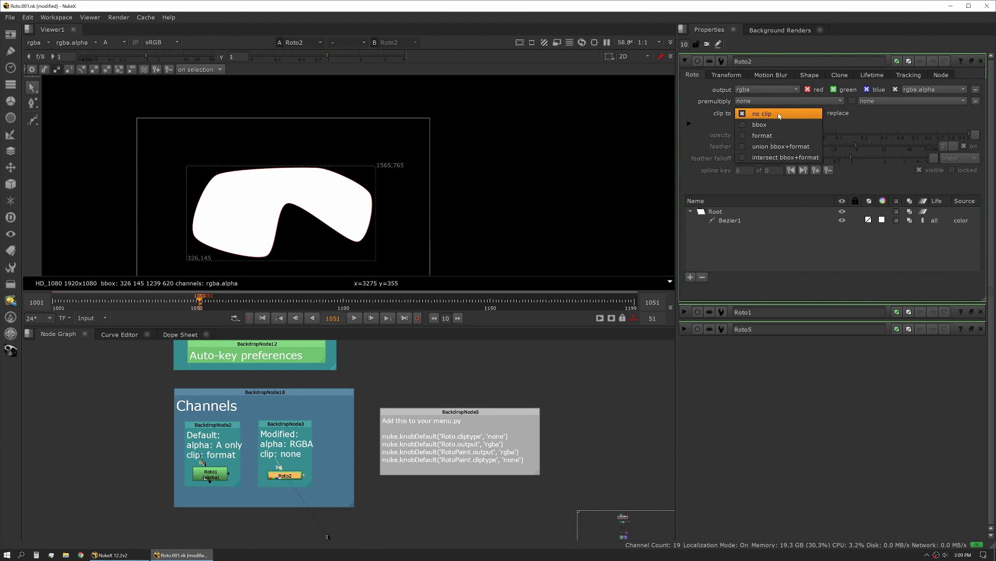
left_click(712, 123)
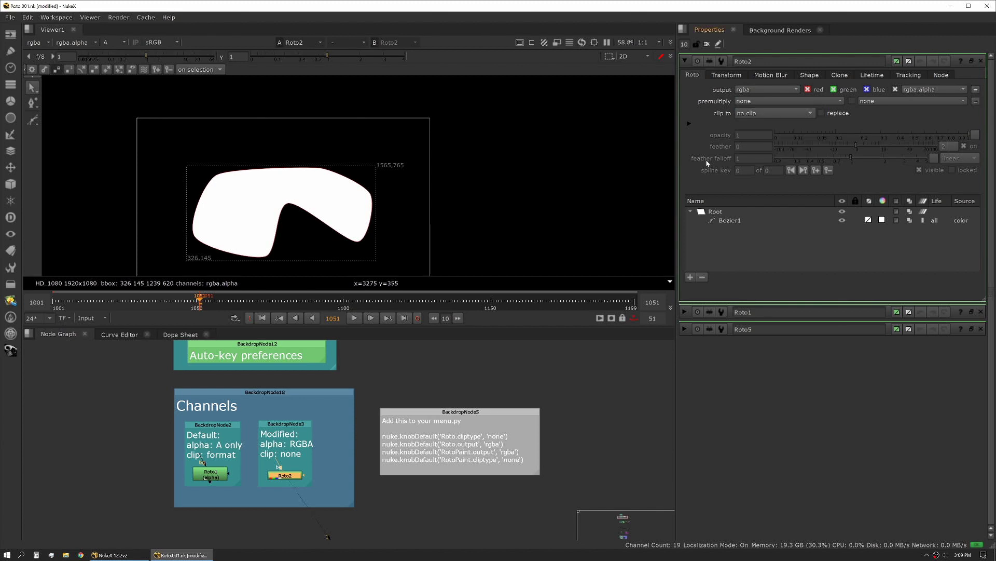